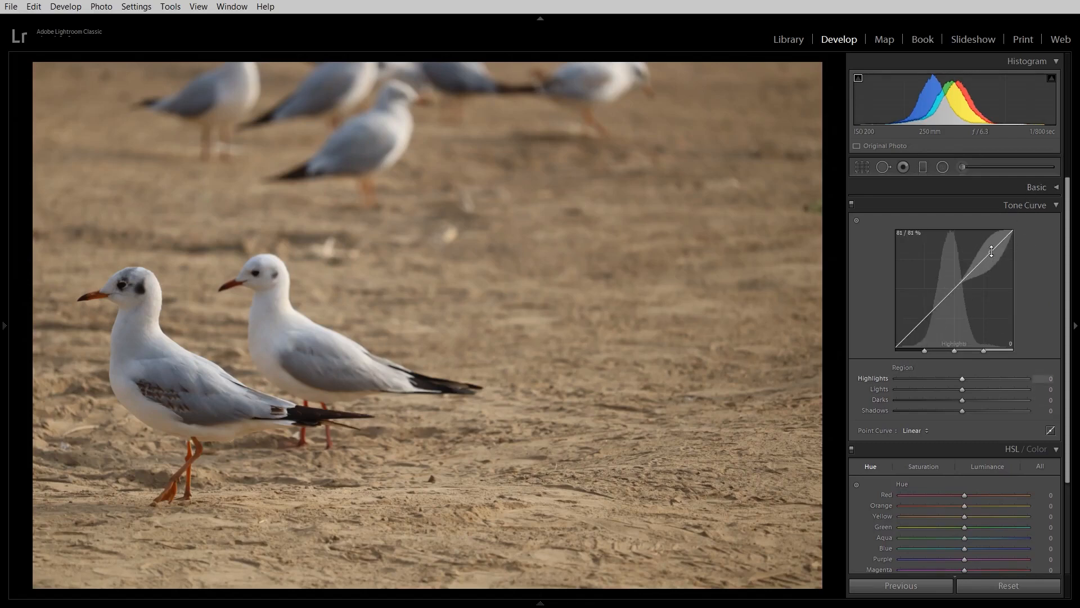
{"action": "left_click_drag", "start_coordinate": [992, 251], "coordinate": [991, 262]}
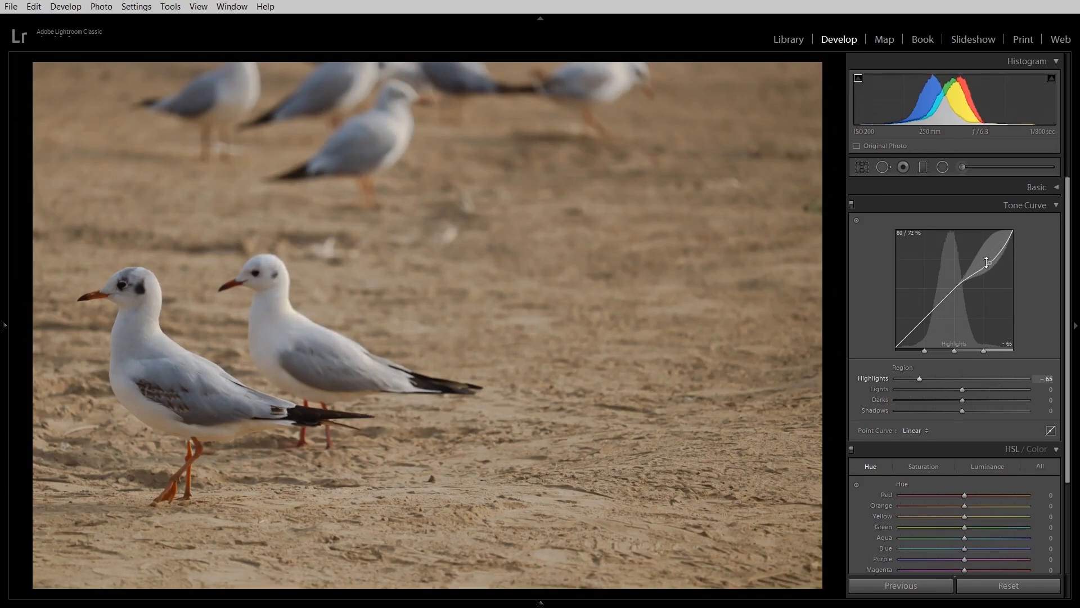
{"action": "left_click_drag", "start_coordinate": [917, 328], "coordinate": [917, 317]}
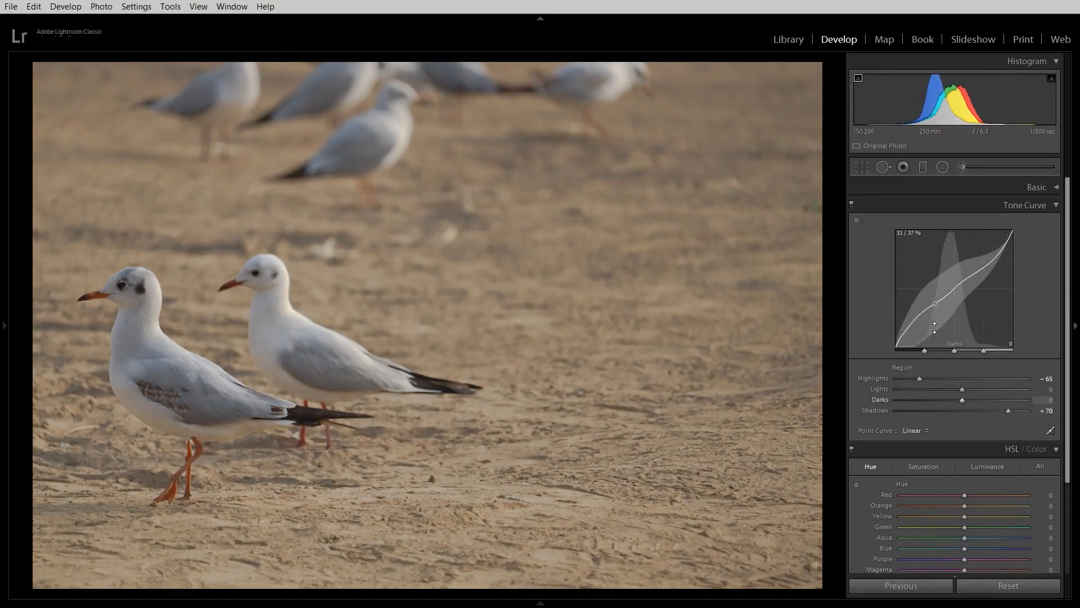
{"action": "key", "text": "ctrl+z"}
{"action": "key", "text": "ctrl+z"}
Step: Shape an S-shaped tone curve with Highlights +37, Lights +11, Darks −7 and Shadows −34
{"action": "left_click_drag", "start_coordinate": [917, 331], "coordinate": [918, 336]}
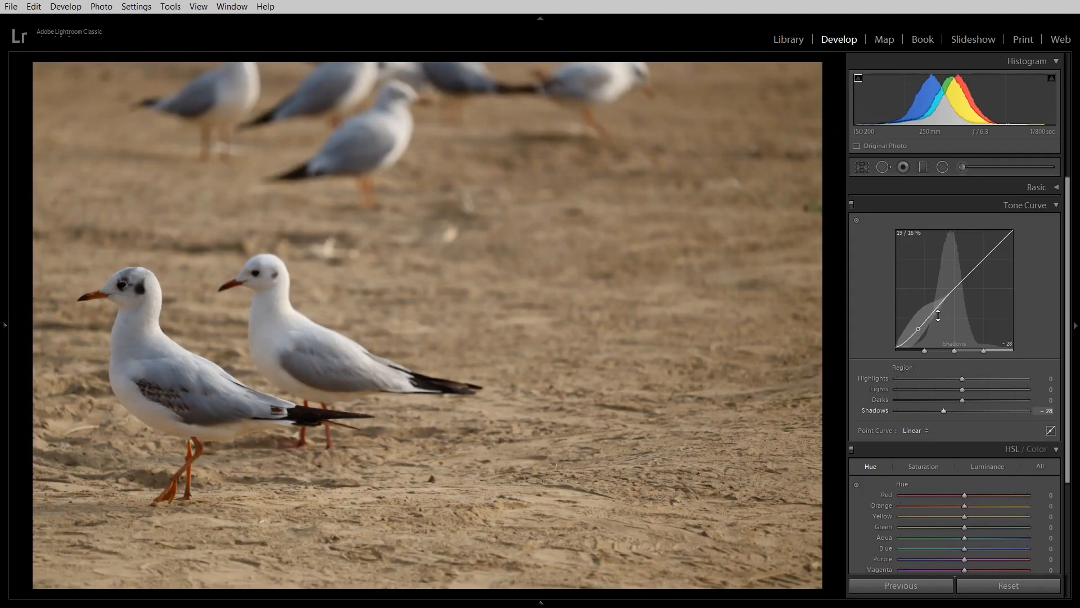
{"action": "left_click_drag", "start_coordinate": [990, 255], "coordinate": [991, 245]}
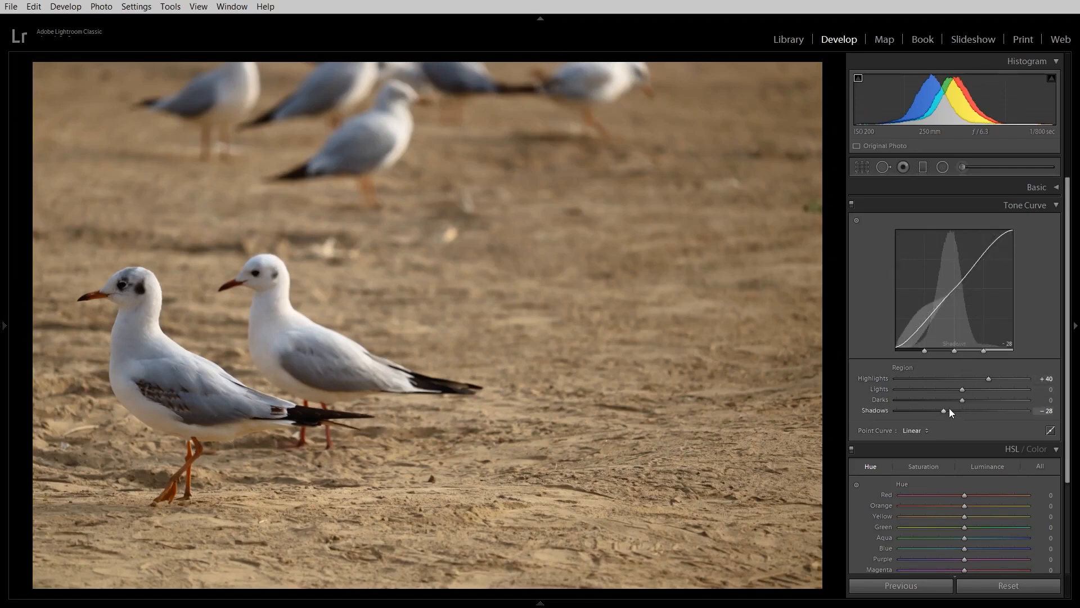
{"action": "left_click_drag", "start_coordinate": [944, 410], "coordinate": [941, 410]}
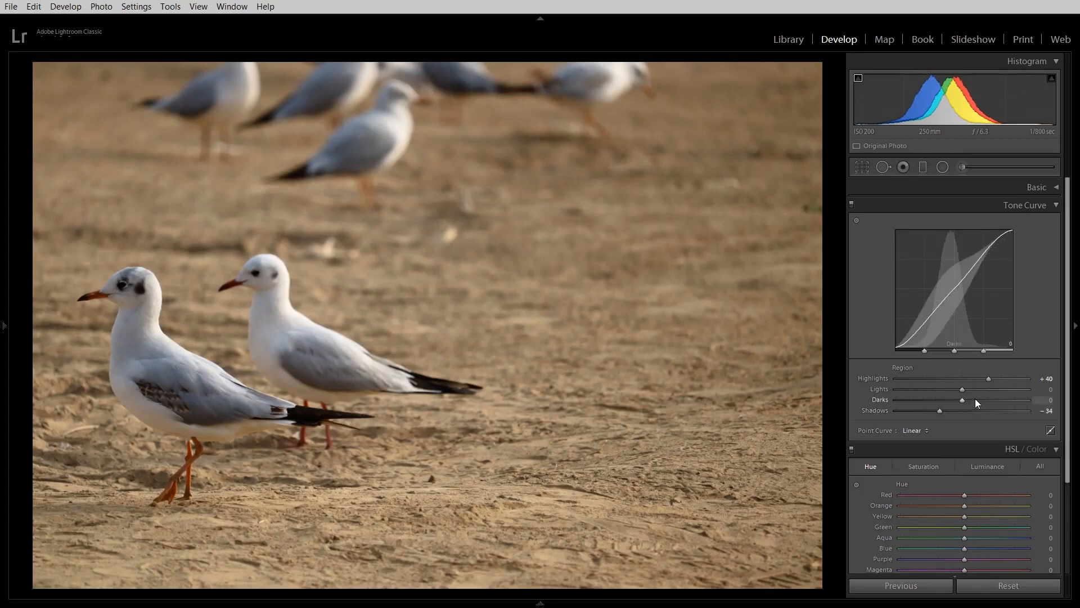
{"action": "left_click_drag", "start_coordinate": [985, 378], "coordinate": [974, 392]}
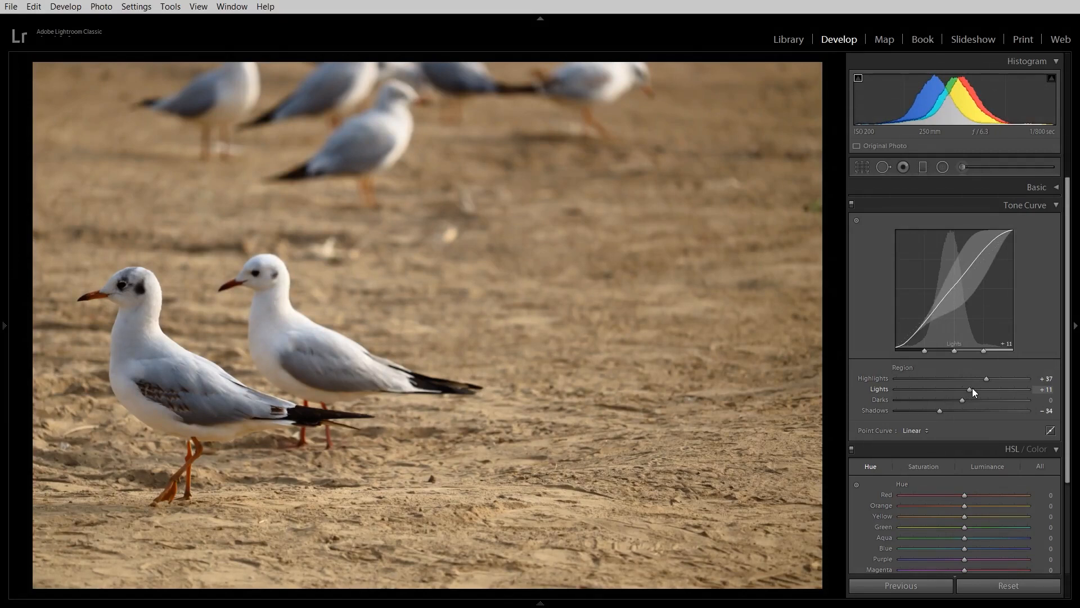
{"action": "left_click_drag", "start_coordinate": [963, 399], "coordinate": [957, 397]}
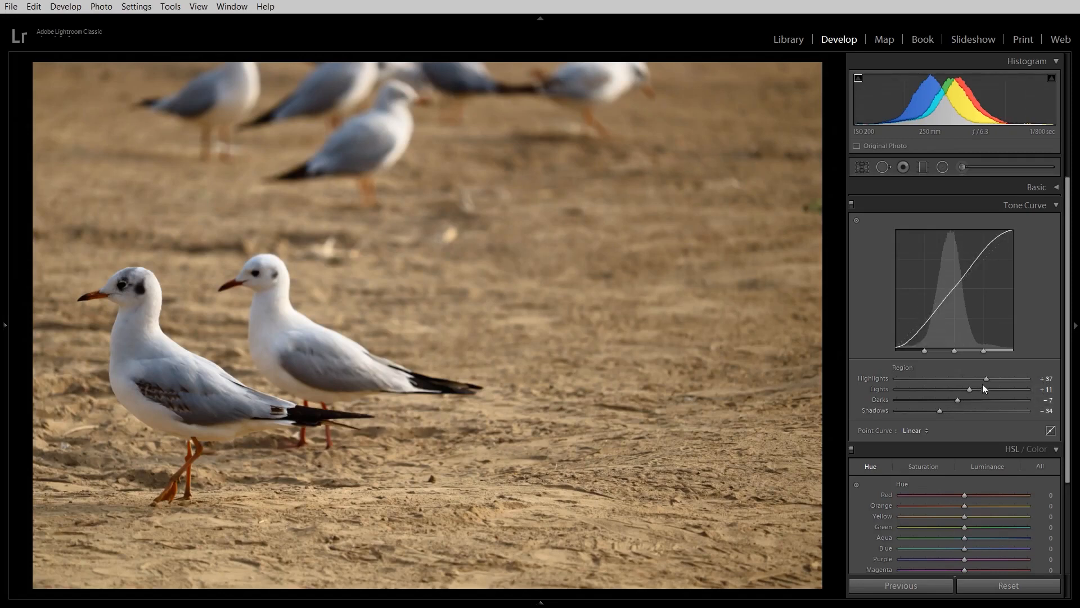
Step: Change the tone curve to Lights −26, Darks +36 and Shadows −26, and compare it with the unedited photo
{"action": "mouse_move", "coordinate": [987, 378]}
{"action": "left_mouse_down"}
{"action": "mouse_move", "coordinate": [923, 384]}
{"action": "mouse_move", "coordinate": [1028, 401]}
{"action": "mouse_move", "coordinate": [987, 399]}
{"action": "left_mouse_up"}
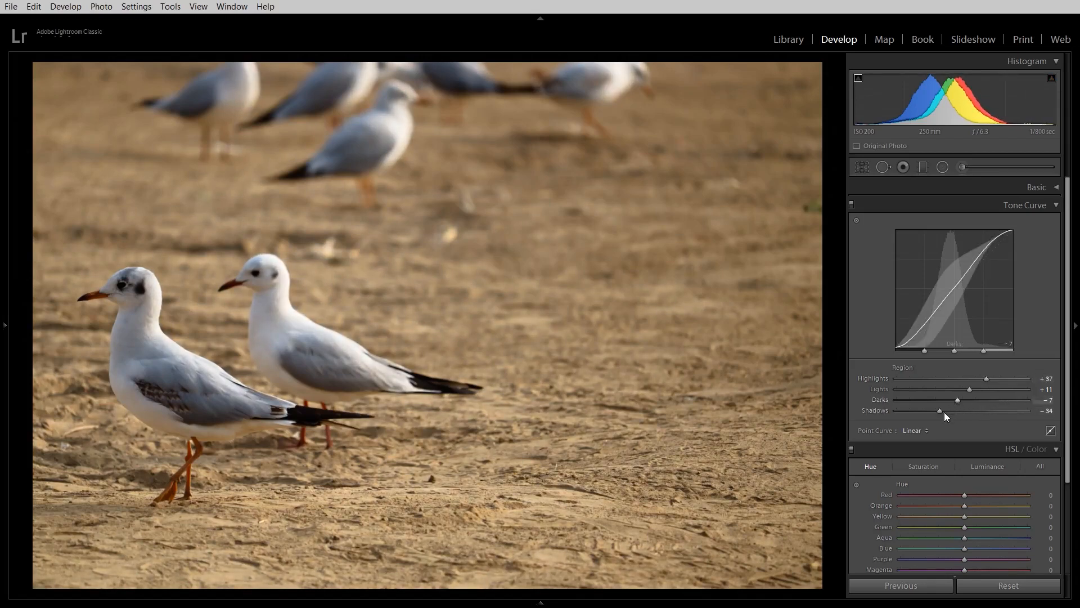
{"action": "mouse_move", "coordinate": [960, 400]}
{"action": "left_mouse_down"}
{"action": "mouse_move", "coordinate": [991, 409]}
{"action": "mouse_move", "coordinate": [947, 386]}
{"action": "mouse_move", "coordinate": [948, 410]}
{"action": "left_mouse_up"}
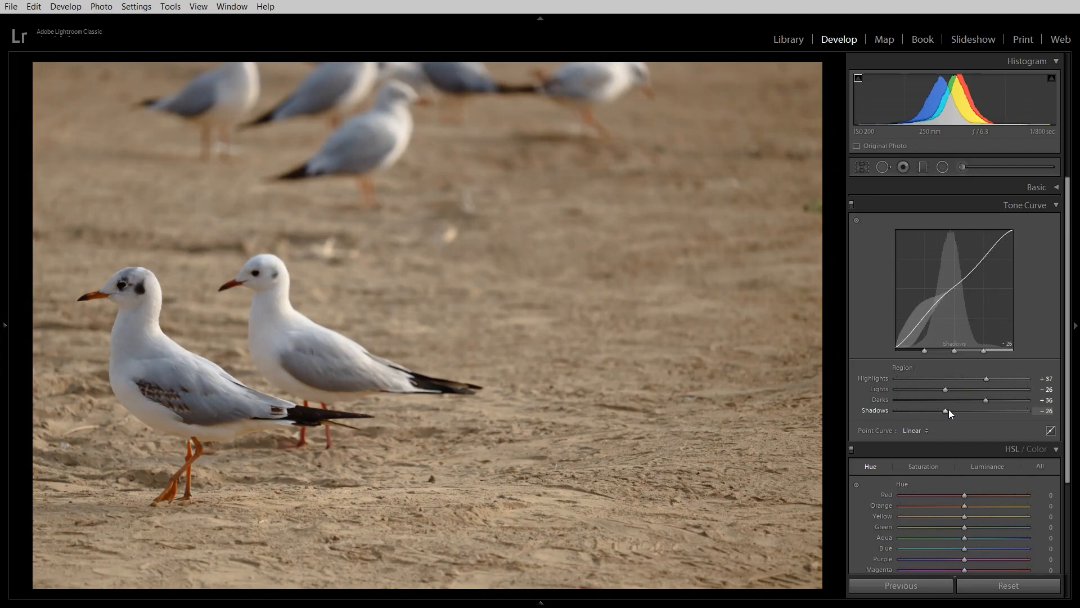
{"action": "left_click", "coordinate": [1008, 586]}
{"action": "key", "text": "ctrl+z"}
Step: Flatten the tone curve with Highlights +3, Lights −35, Darks +41 and Shadows +3, and compare it with the unedited photo
{"action": "left_click_drag", "start_coordinate": [987, 399], "coordinate": [952, 414]}
{"action": "left_click", "coordinate": [949, 415]}
{"action": "left_click_drag", "start_coordinate": [987, 378], "coordinate": [962, 415]}
{"action": "left_click_drag", "start_coordinate": [979, 379], "coordinate": [963, 377]}
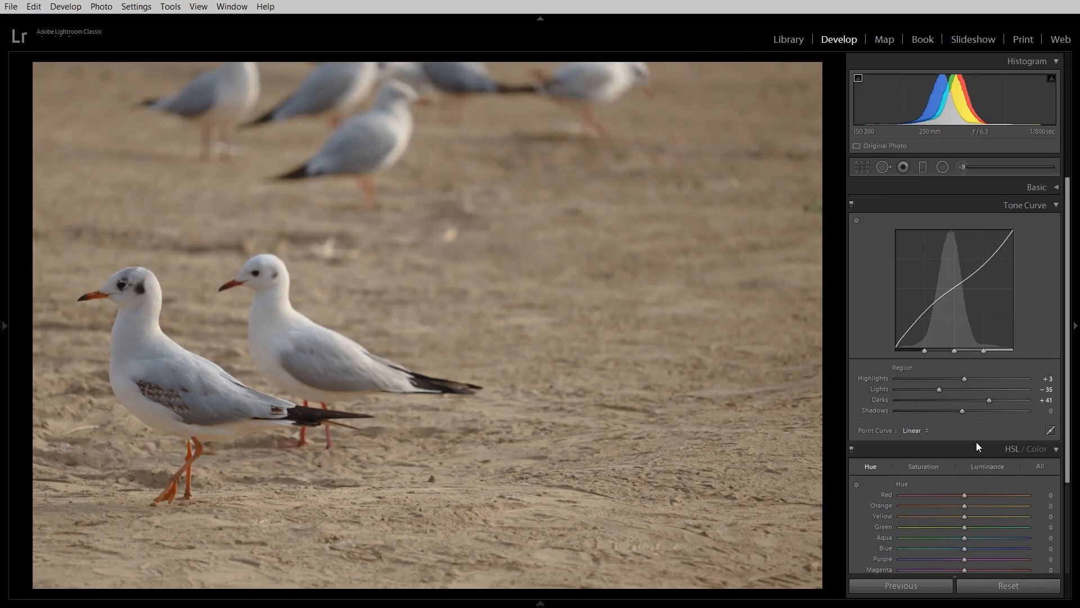
{"action": "left_click_drag", "start_coordinate": [963, 411], "coordinate": [964, 410]}
{"action": "left_click", "coordinate": [1009, 586]}
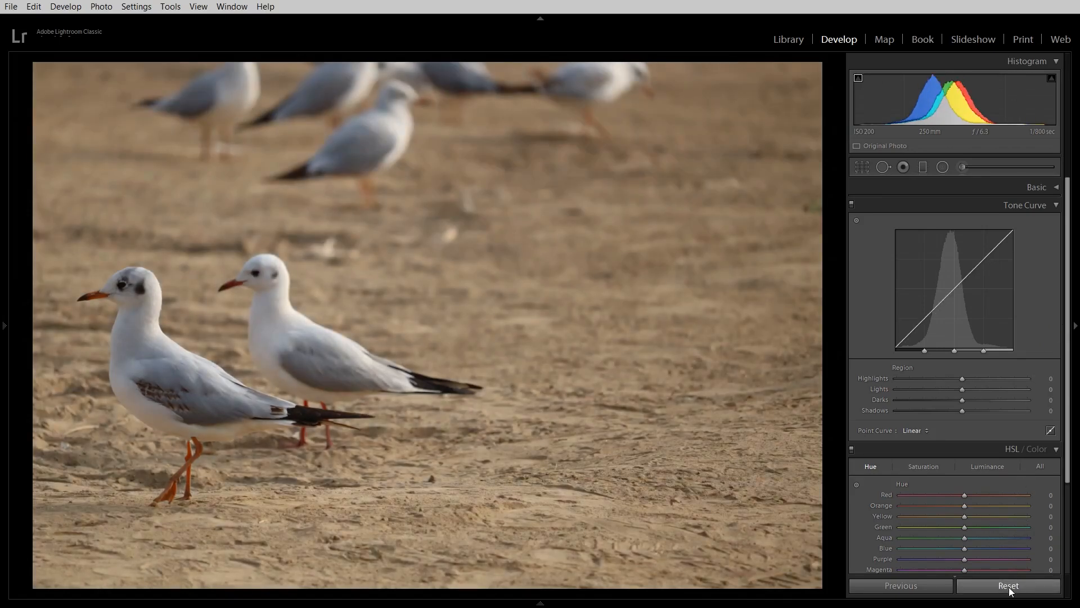
{"action": "key", "text": "ctrl+z"}
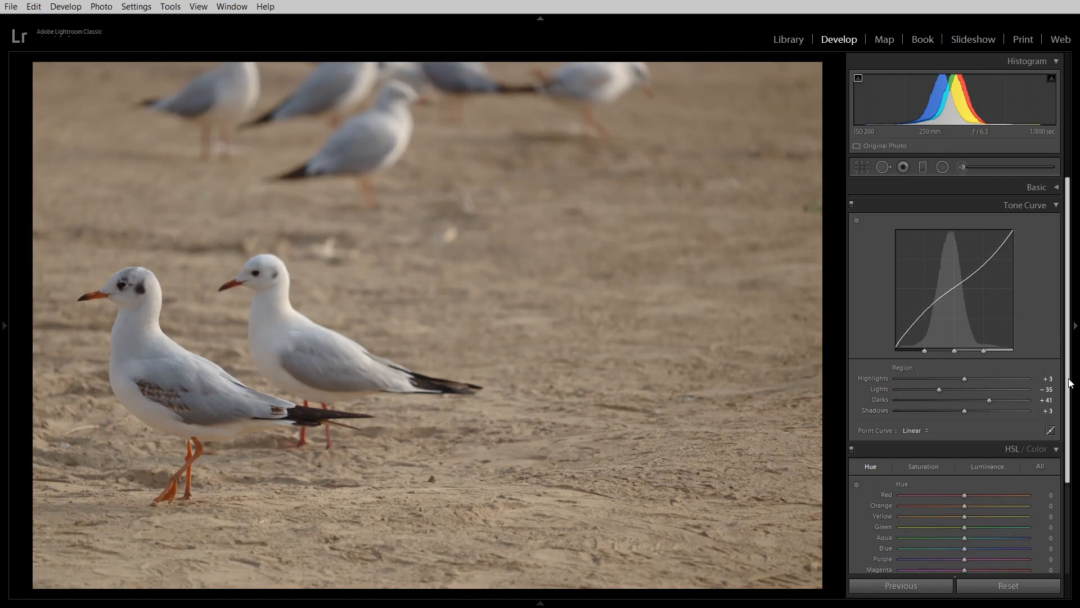
Step: Shift the photo's hues by setting Orange to −47 and Red to −45, leaving Green at 0
{"action": "left_click_drag", "start_coordinate": [1069, 377], "coordinate": [1065, 412]}
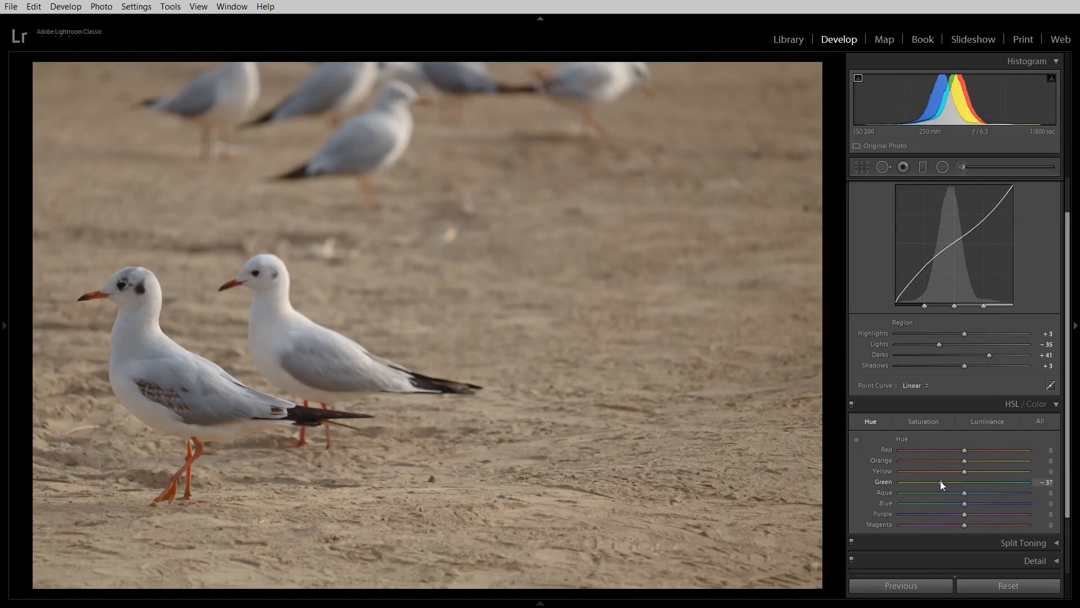
{"action": "key", "text": "ctrl+z"}
{"action": "left_click_drag", "start_coordinate": [963, 459], "coordinate": [937, 466]}
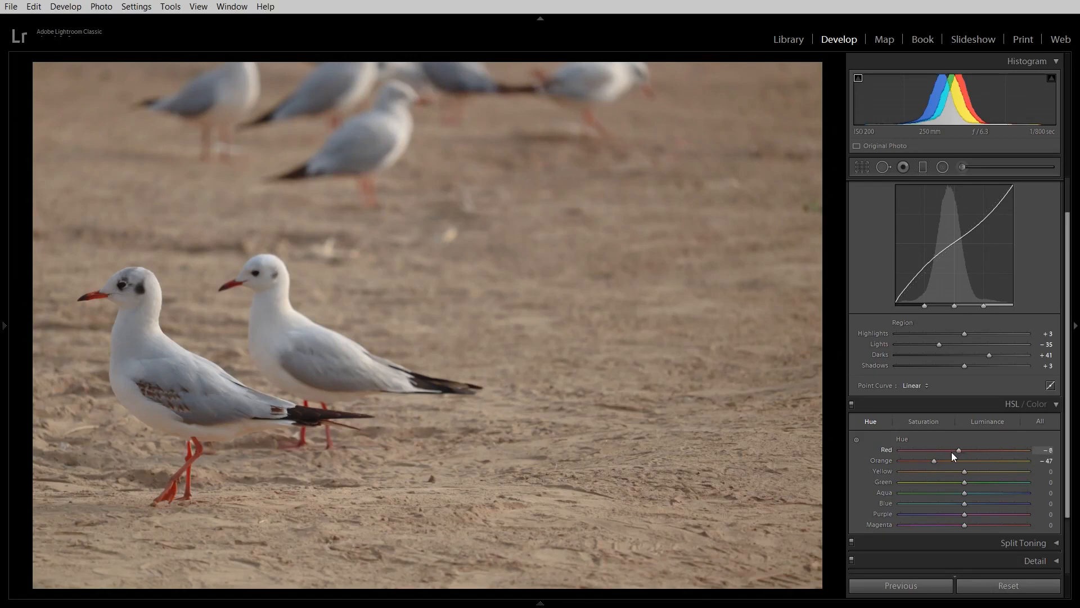
{"action": "left_click_drag", "start_coordinate": [927, 454], "coordinate": [889, 457]}
{"action": "left_click_drag", "start_coordinate": [954, 459], "coordinate": [931, 460]}
{"action": "mouse_move", "coordinate": [966, 507]}
{"action": "left_mouse_down"}
{"action": "mouse_move", "coordinate": [1019, 508]}
{"action": "mouse_move", "coordinate": [965, 505]}
{"action": "left_mouse_up"}
{"action": "scroll", "coordinate": [1072, 467], "scroll_direction": "up", "scroll_amount": 2}
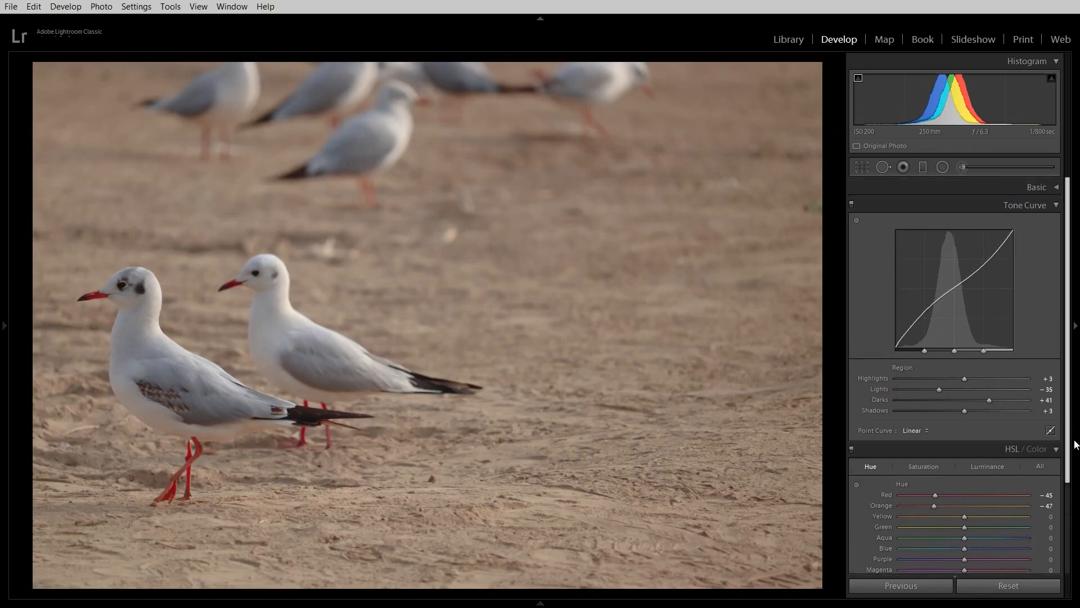
{"action": "scroll", "coordinate": [1076, 444], "scroll_direction": "down", "scroll_amount": 2}
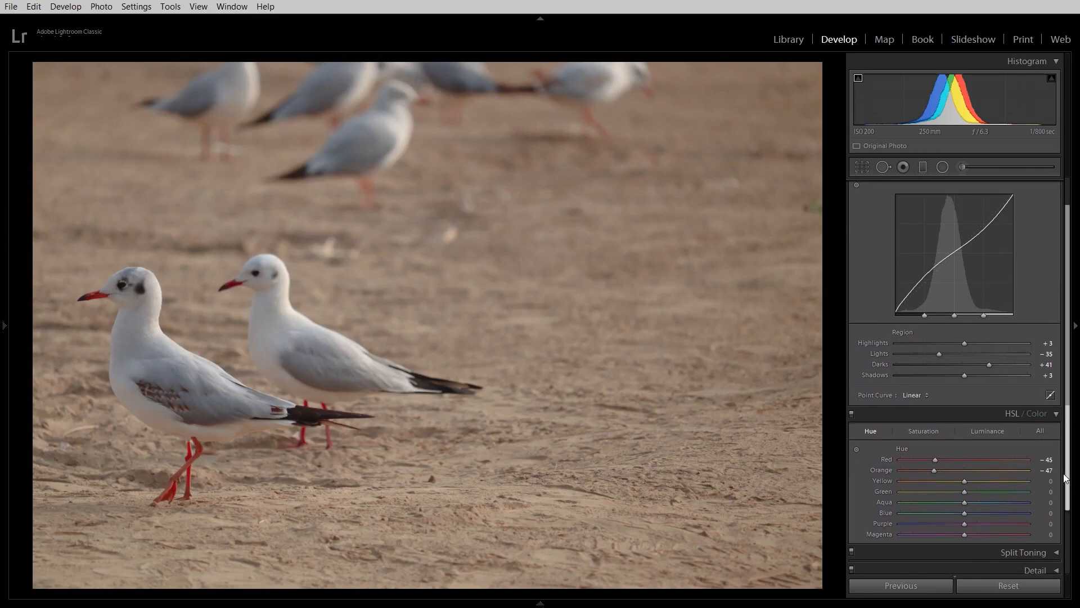
Step: Start creating a new develop preset from the current photo's settings
{"action": "left_click", "coordinate": [4, 336]}
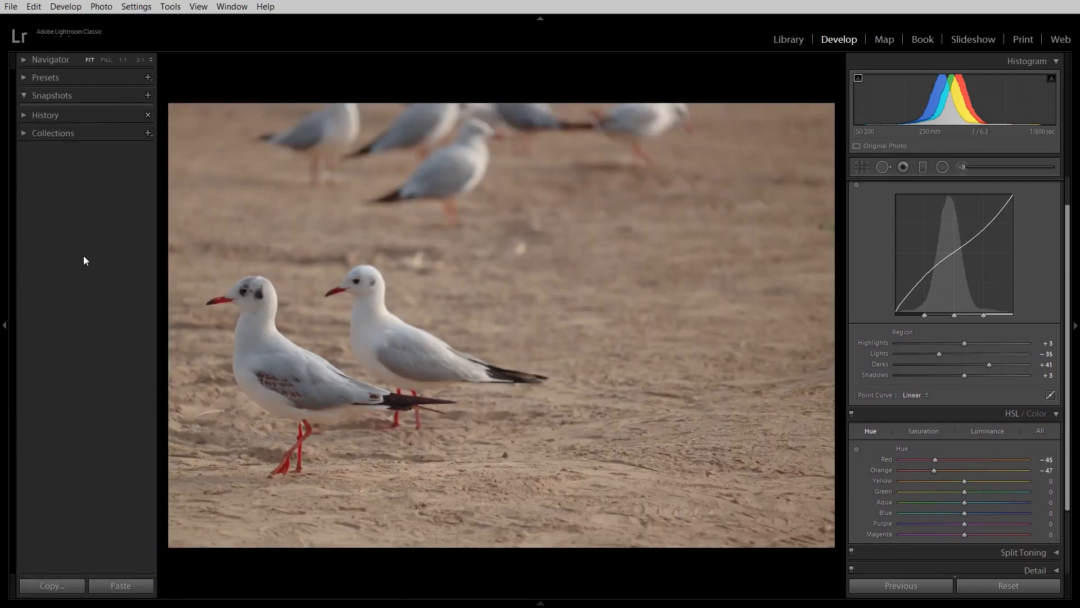
{"action": "left_click", "coordinate": [24, 79]}
{"action": "left_click", "coordinate": [25, 78]}
{"action": "left_click", "coordinate": [149, 77]}
{"action": "left_click", "coordinate": [171, 93]}
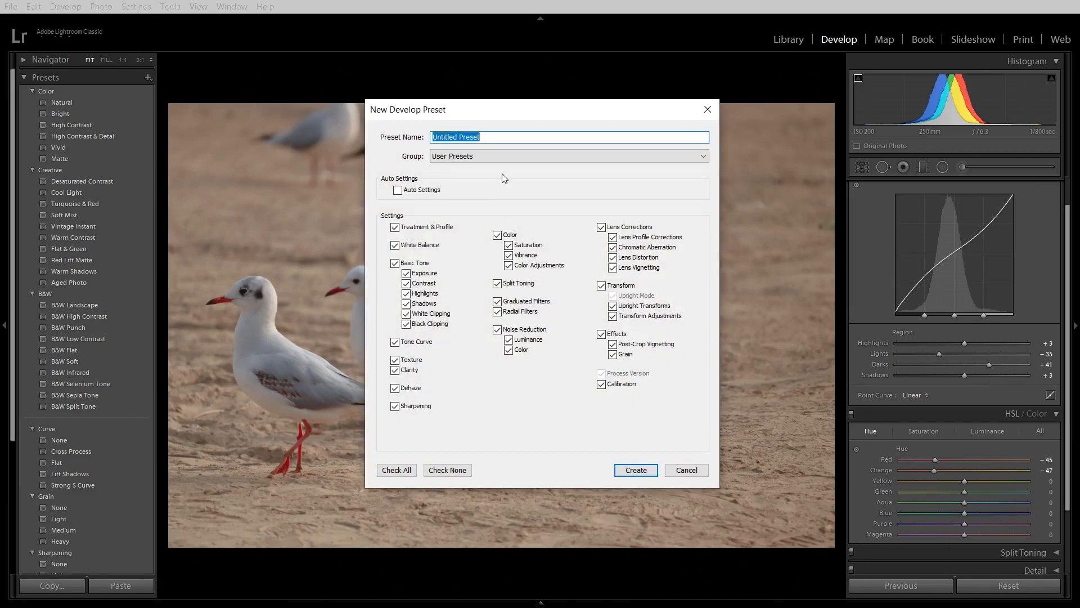
Step: Name the new preset "Whitewash and pink legs- birdie" and create it in the User Presets group with all offered settings included
{"action": "type", "text": "Whitewas"}
{"action": "key", "text": "BackSpace"}
{"action": "key", "text": "BackSpace"}
{"action": "key", "text": "BackSpace"}
{"action": "key", "text": "BackSpace"}
{"action": "type", "text": "pink legs"}
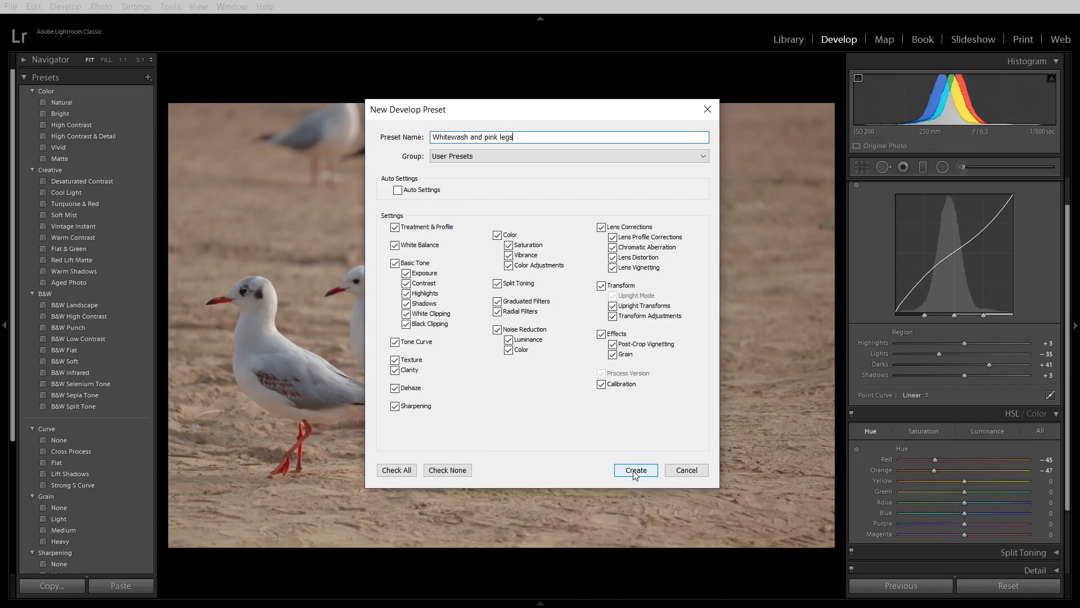
{"action": "type", "text": "-"}
{"action": "type", "text": " bri"}
{"action": "type", "text": "d"}
{"action": "type", "text": "ie"}
{"action": "left_click", "coordinate": [624, 477]}
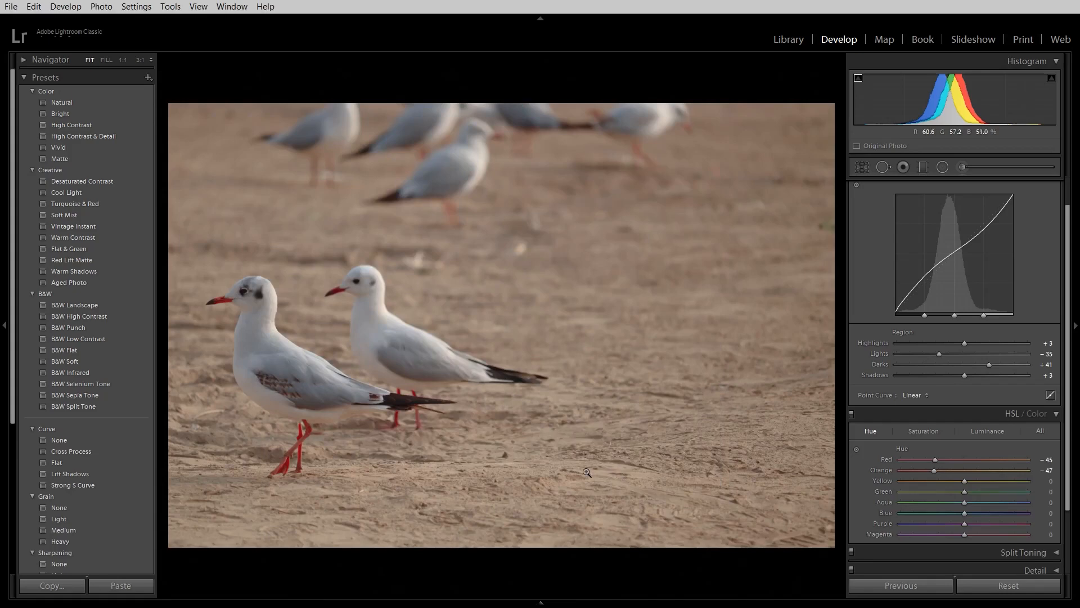
Step: Find the preset "Whitewash and pink legs- birdie" under User Presets and apply it to the current gull photo
{"action": "scroll", "coordinate": [113, 290], "scroll_direction": "down", "scroll_amount": 3}
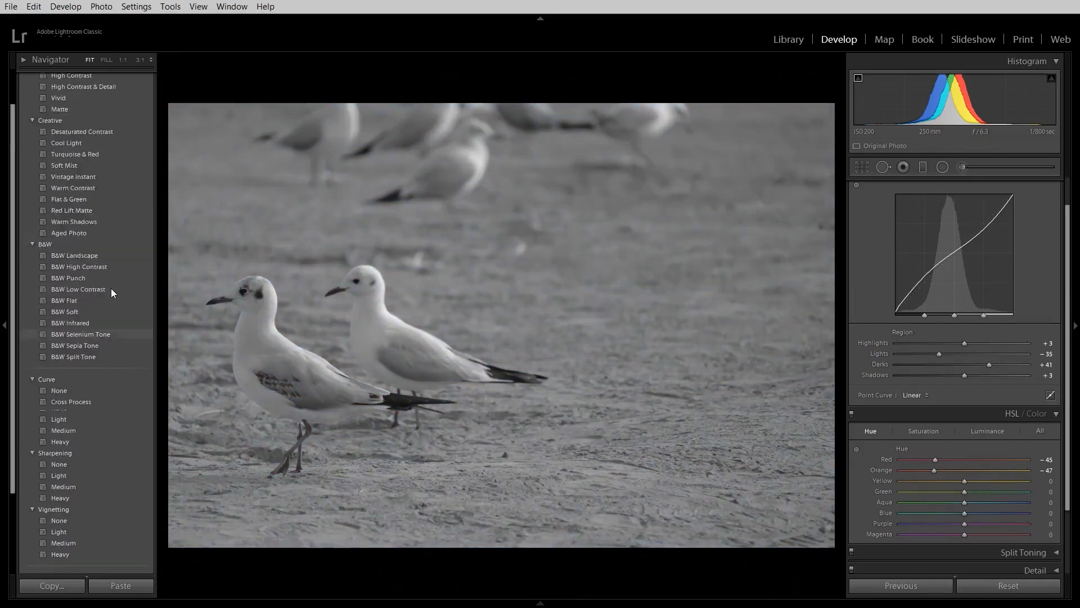
{"action": "scroll", "coordinate": [111, 292], "scroll_direction": "down", "scroll_amount": 1}
{"action": "scroll", "coordinate": [66, 357], "scroll_direction": "up", "scroll_amount": 1}
{"action": "left_click_drag", "start_coordinate": [11, 383], "coordinate": [0, 499]}
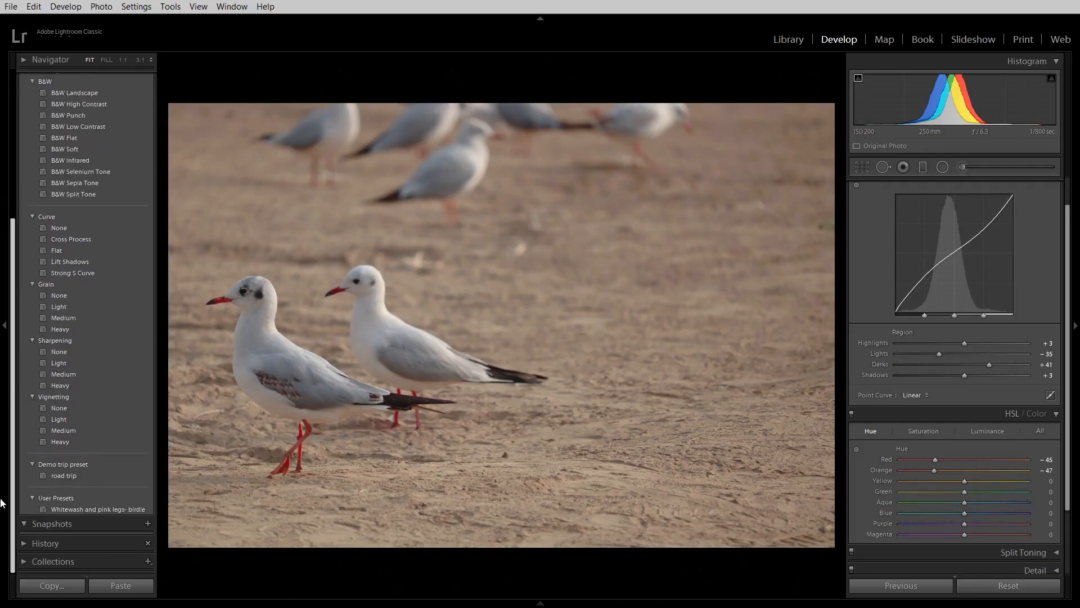
{"action": "left_click", "coordinate": [63, 509]}
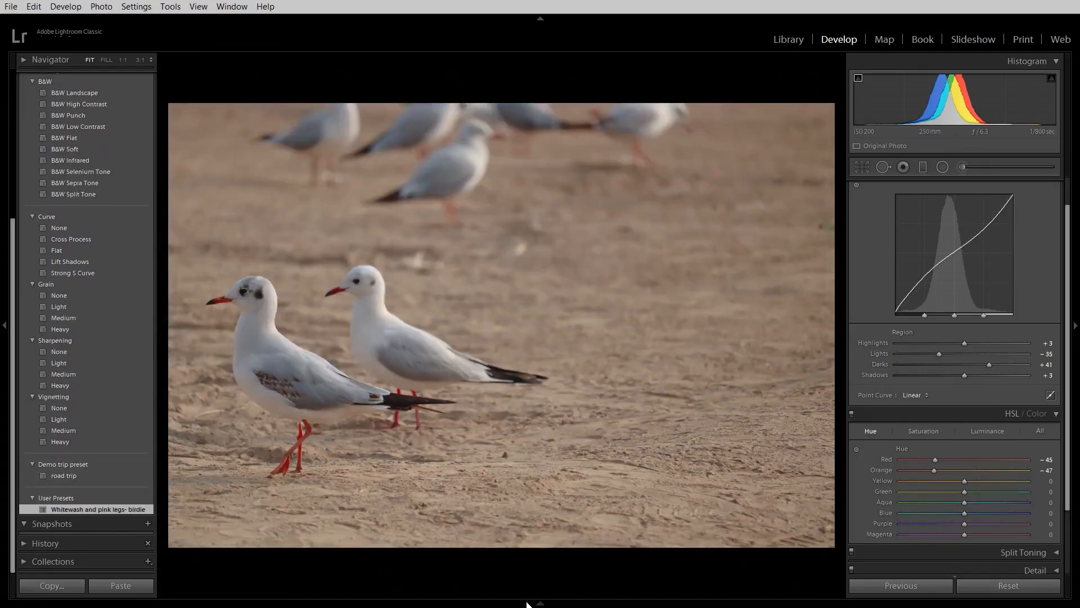
Step: Apply the "Whitewash and pink legs- birdie" preset to IMG_7892.JPG, undoing and reapplying it to compare the effect
{"action": "left_click", "coordinate": [527, 605]}
{"action": "left_click", "coordinate": [427, 550]}
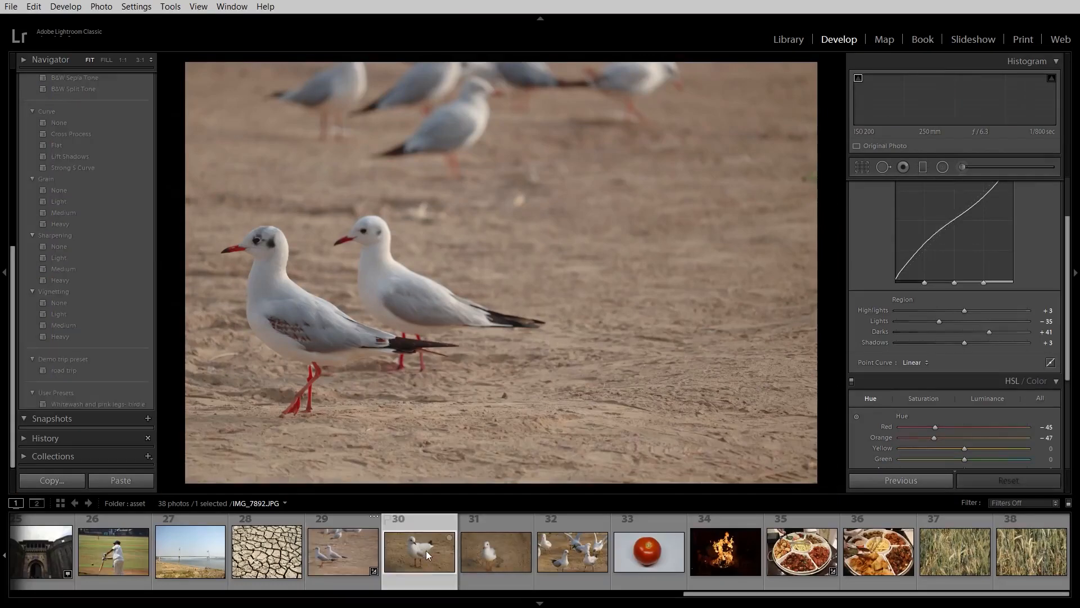
{"action": "left_click", "coordinate": [102, 406]}
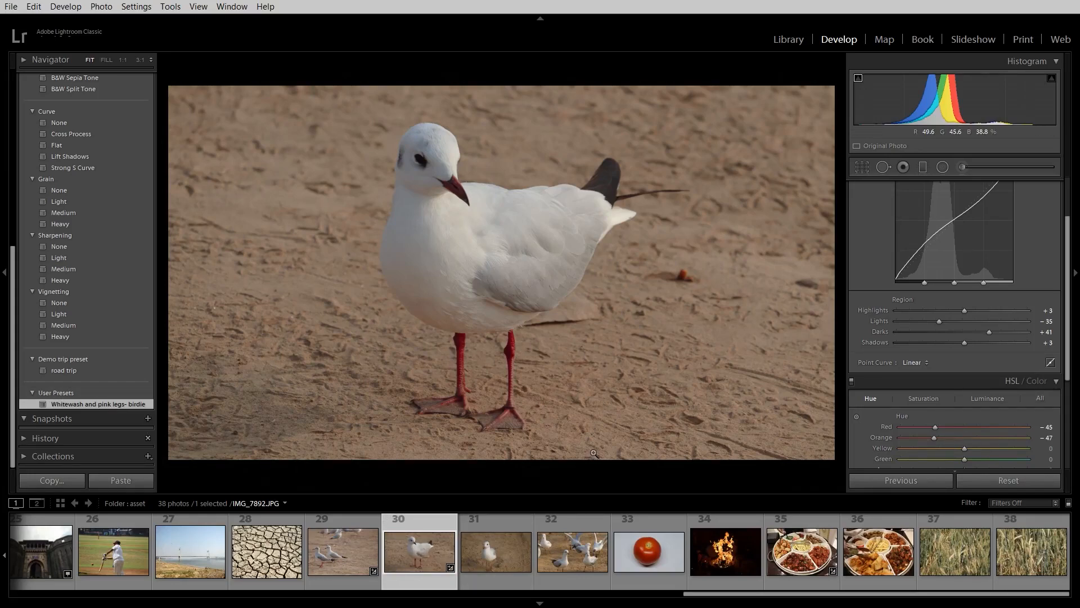
{"action": "key", "text": "ctrl+z"}
{"action": "left_click", "coordinate": [81, 405]}
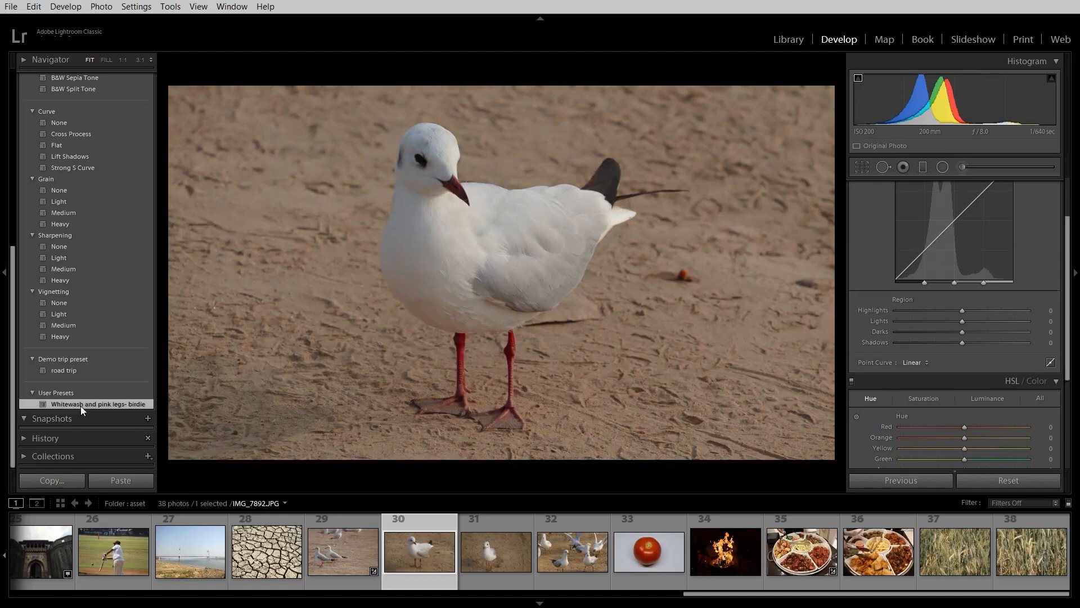
Step: Apply the "Whitewash and pink legs- birdie" preset to the gull photos IMG_7893.JPG and IMG_7938.JPG
{"action": "left_click", "coordinate": [509, 549]}
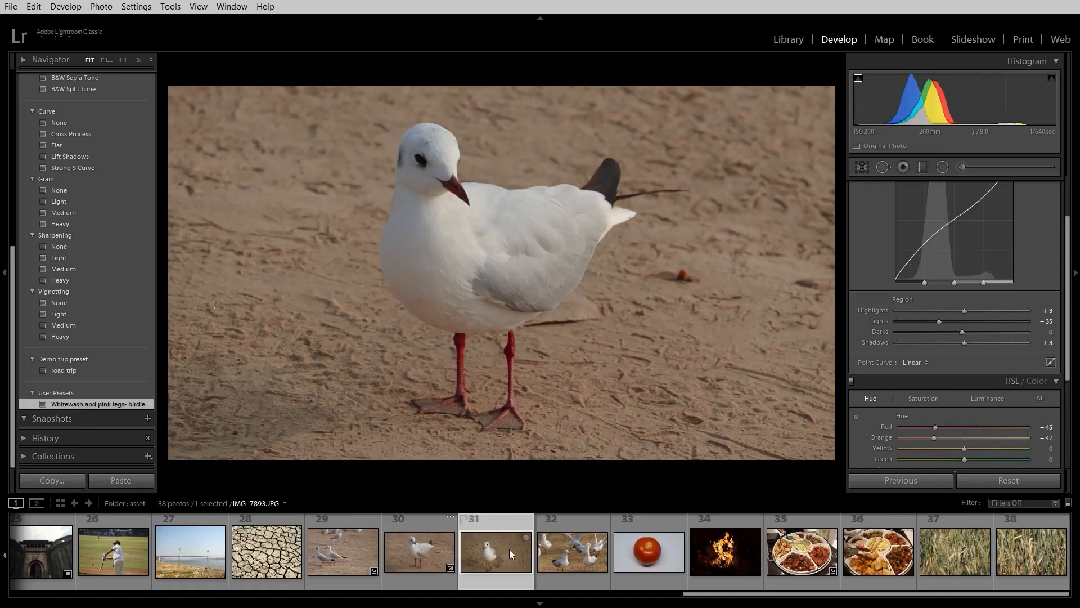
{"action": "left_click", "coordinate": [106, 405]}
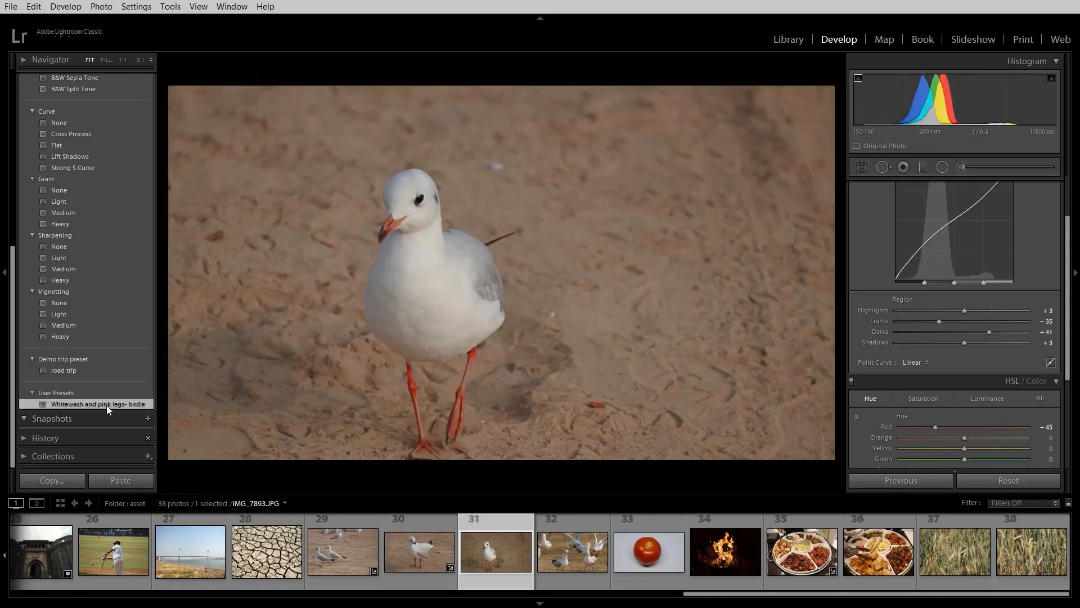
{"action": "left_click", "coordinate": [570, 564]}
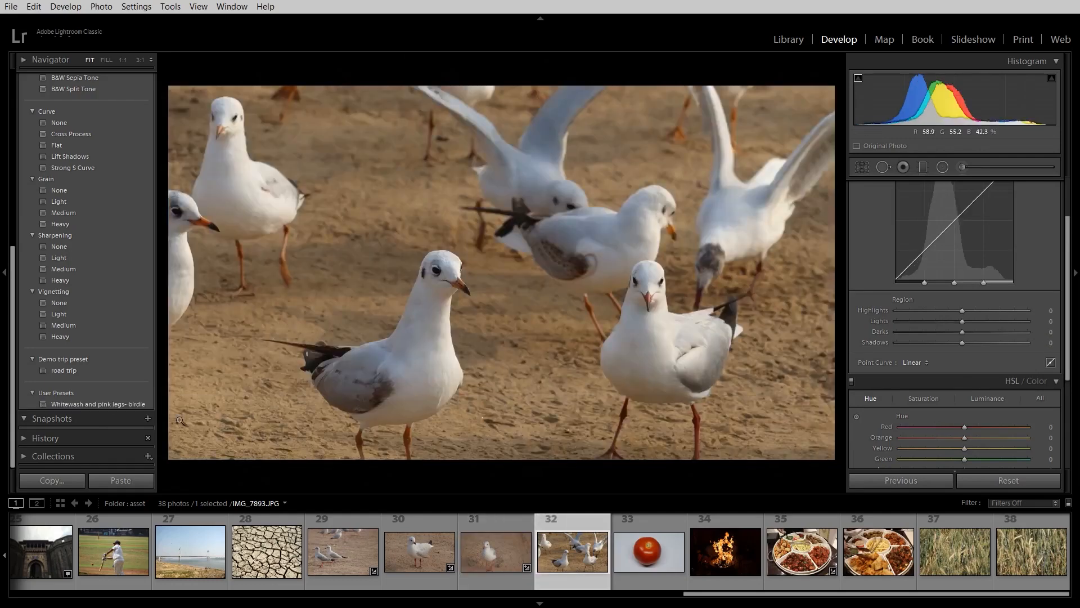
{"action": "left_click", "coordinate": [119, 404]}
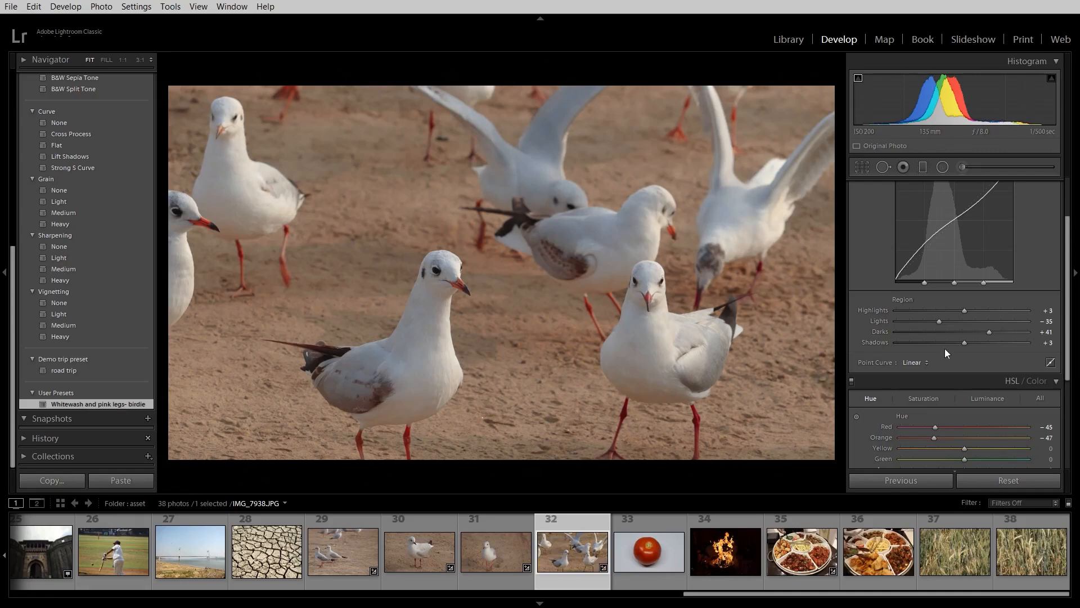
Step: Try a Yellow hue of +100 on IMG_7938.JPG, undo it, and set the Yellow hue to −100 instead
{"action": "left_click_drag", "start_coordinate": [965, 447], "coordinate": [1044, 461]}
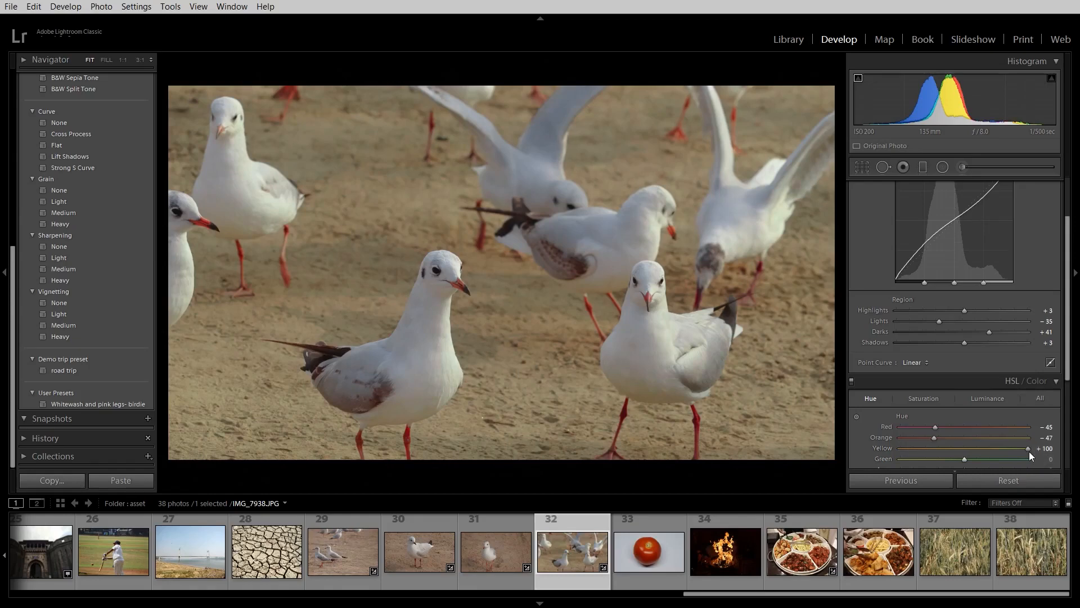
{"action": "key", "text": "ctrl+z"}
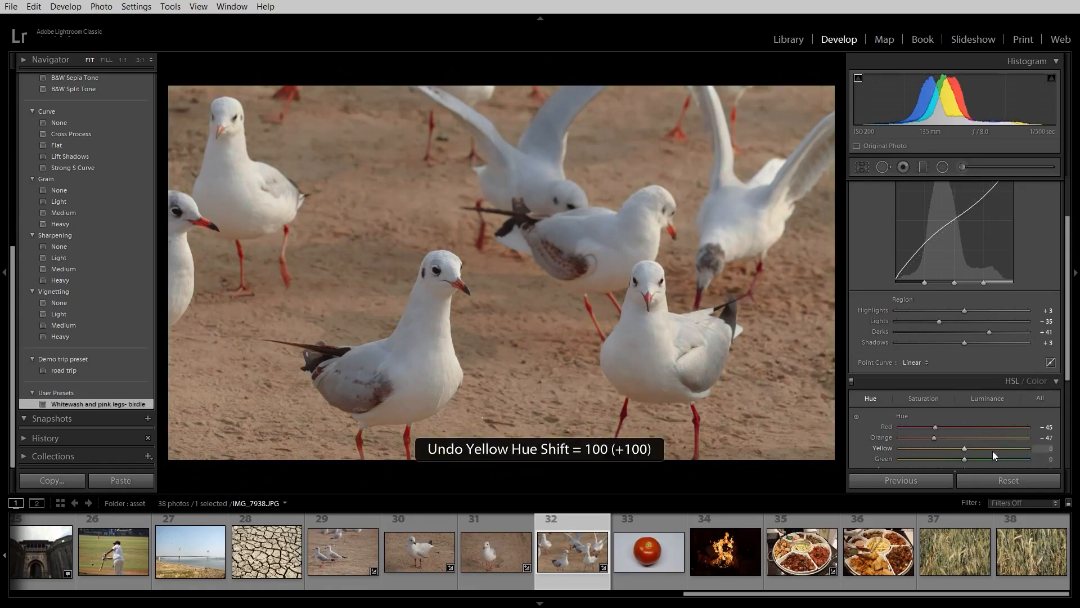
{"action": "left_click_drag", "start_coordinate": [963, 448], "coordinate": [898, 449]}
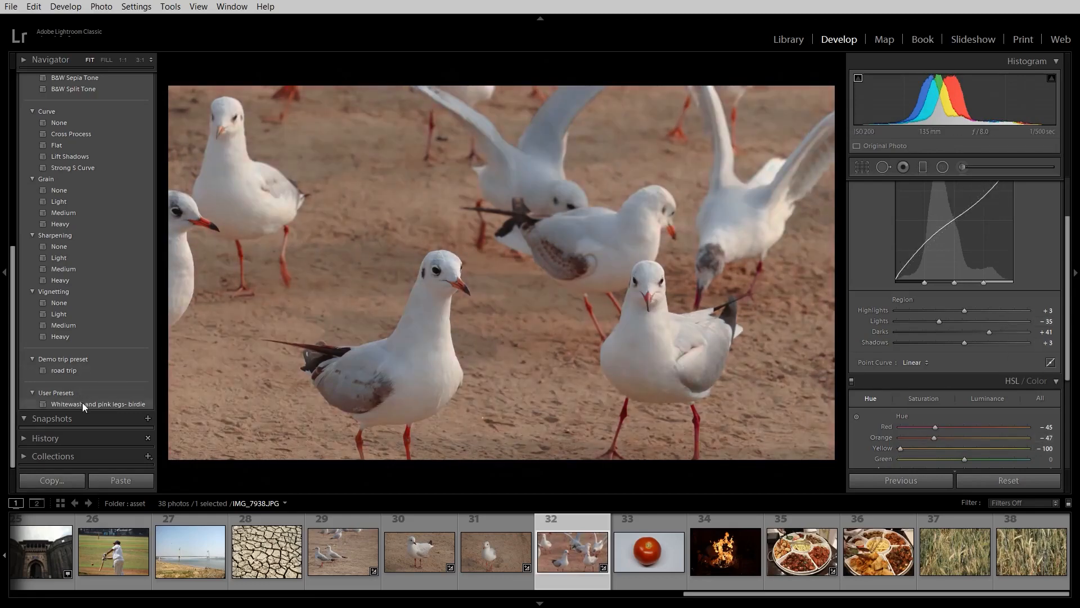
Step: Update the "Whitewash and pink legs- birdie" preset with the current settings of IMG_7938.JPG
{"action": "right_click", "coordinate": [84, 404]}
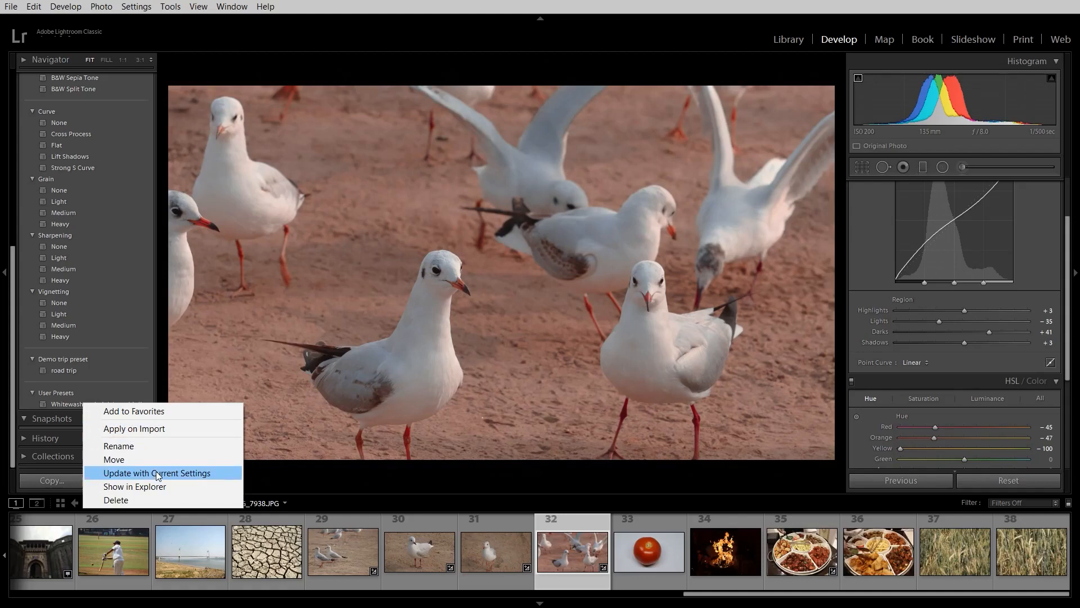
{"action": "left_click", "coordinate": [155, 473]}
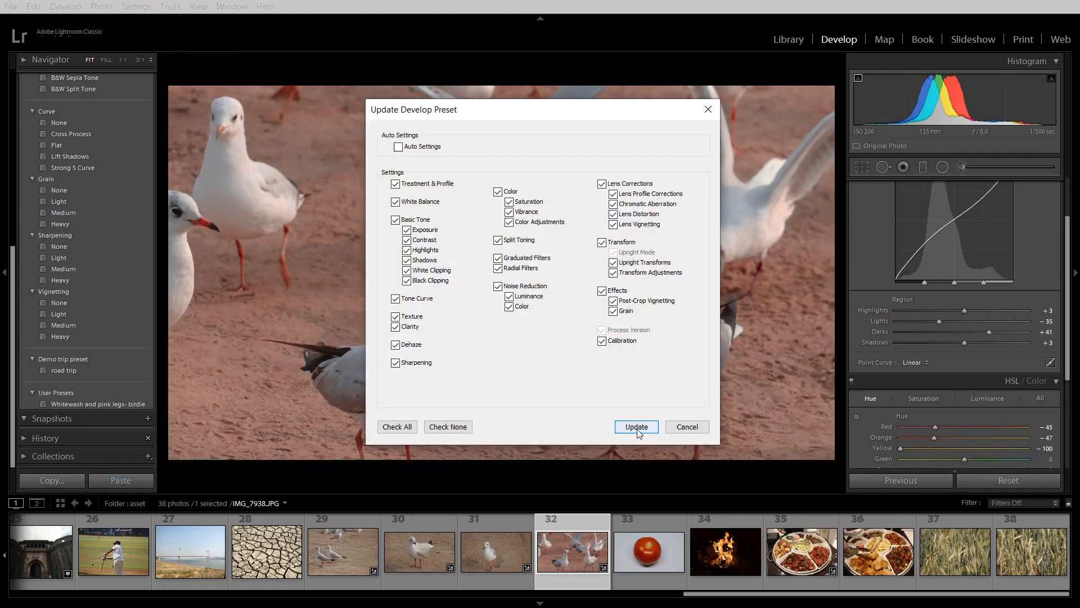
{"action": "left_click", "coordinate": [633, 428]}
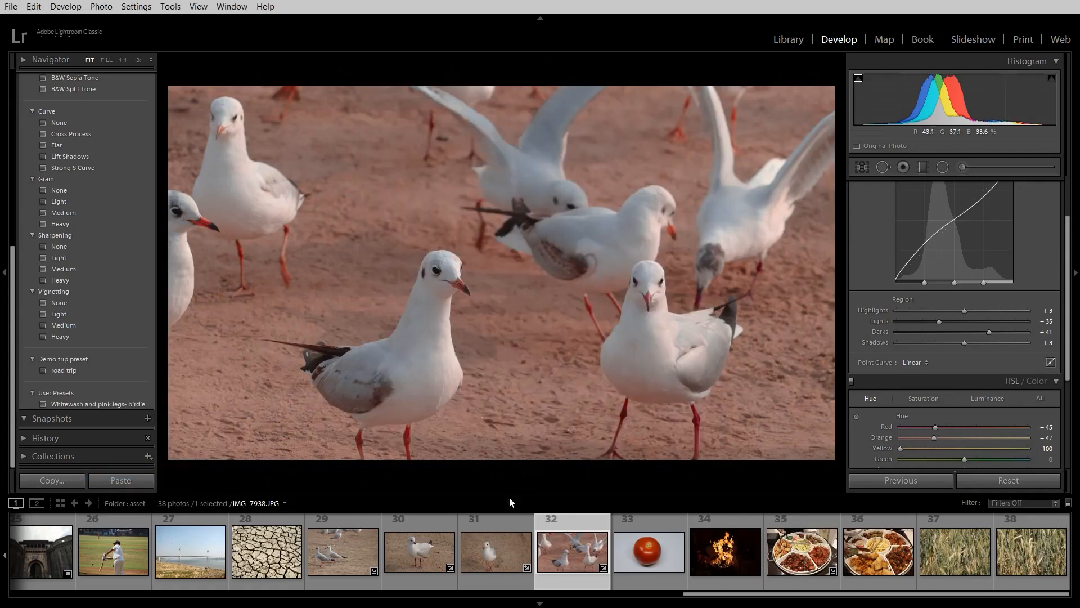
Step: Apply the updated "Whitewash and pink legs- birdie" preset to the gull photos IMG_7893.JPG and IMG_7892.JPG
{"action": "left_click", "coordinate": [498, 538]}
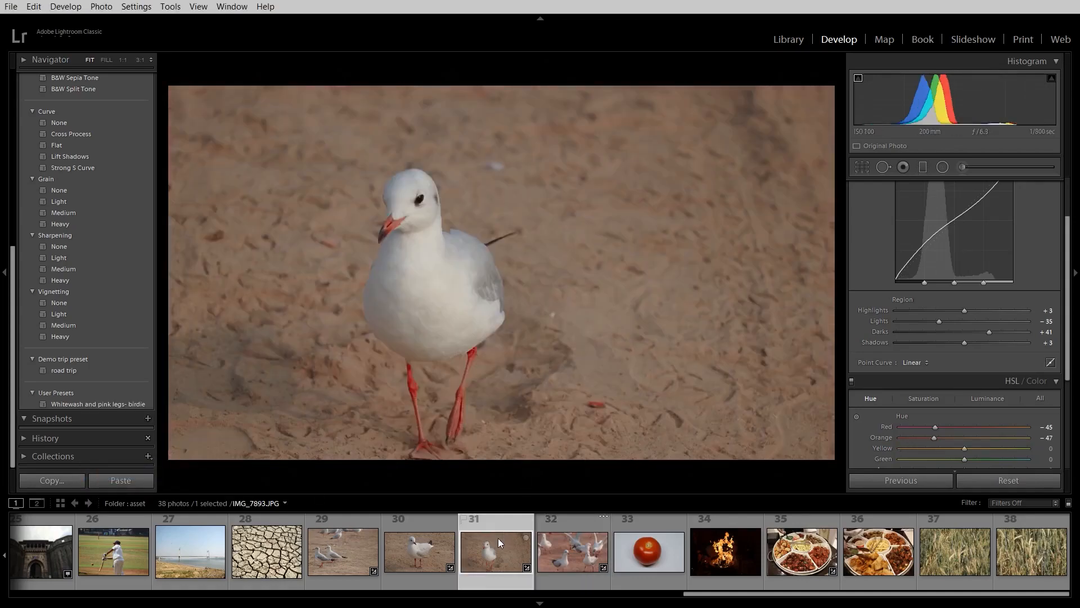
{"action": "left_click", "coordinate": [82, 405]}
{"action": "left_click", "coordinate": [416, 541]}
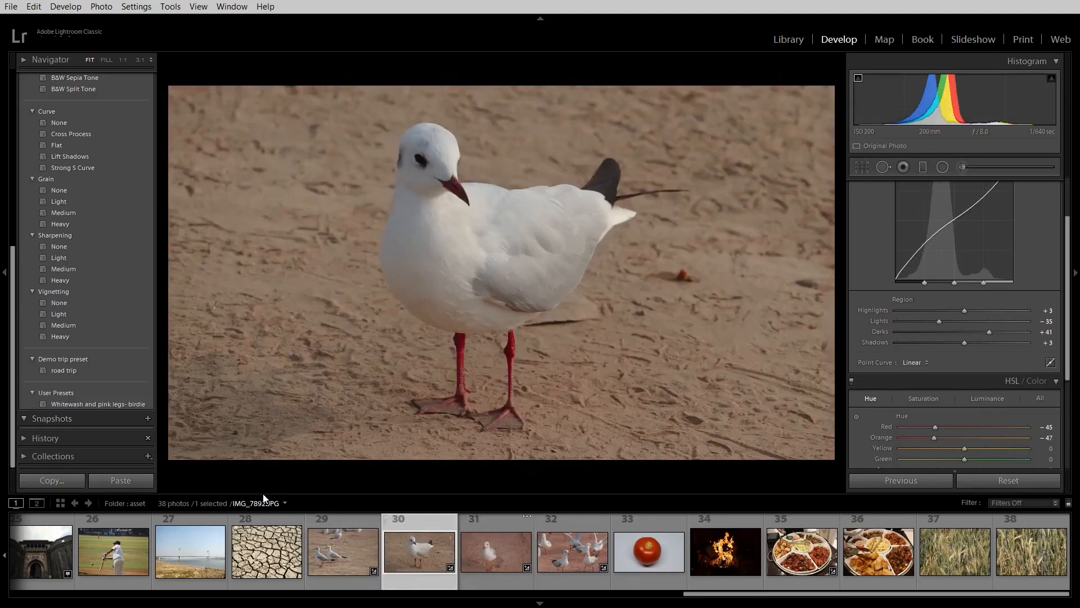
{"action": "left_click", "coordinate": [80, 403]}
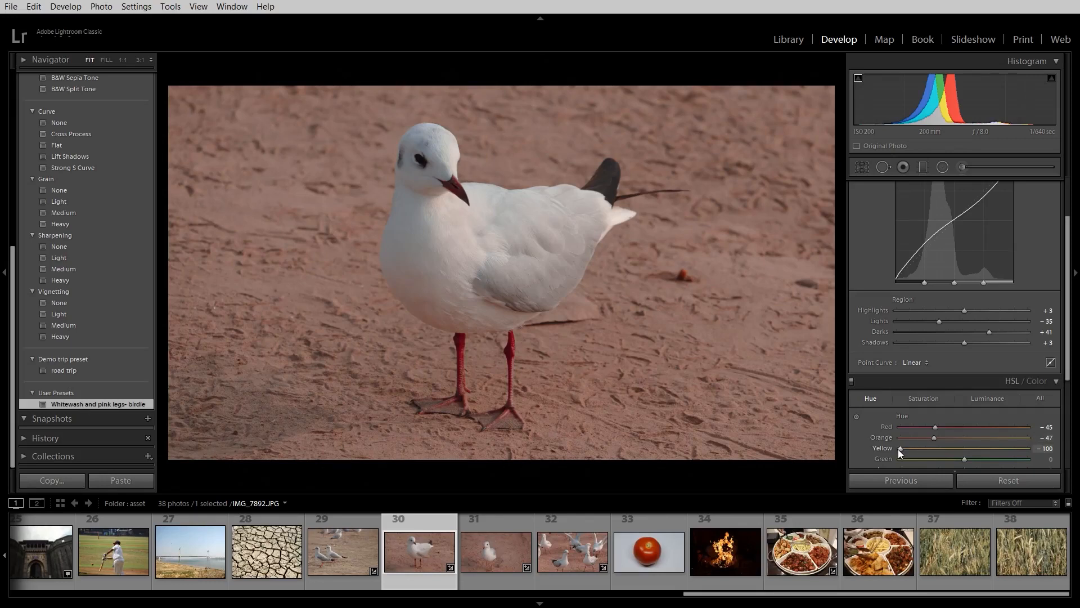
Step: Set the Yellow hue of IMG_7892.JPG to −15 and update the "Whitewash and pink legs- birdie" preset with the current settings
{"action": "left_click_drag", "start_coordinate": [902, 451], "coordinate": [967, 462]}
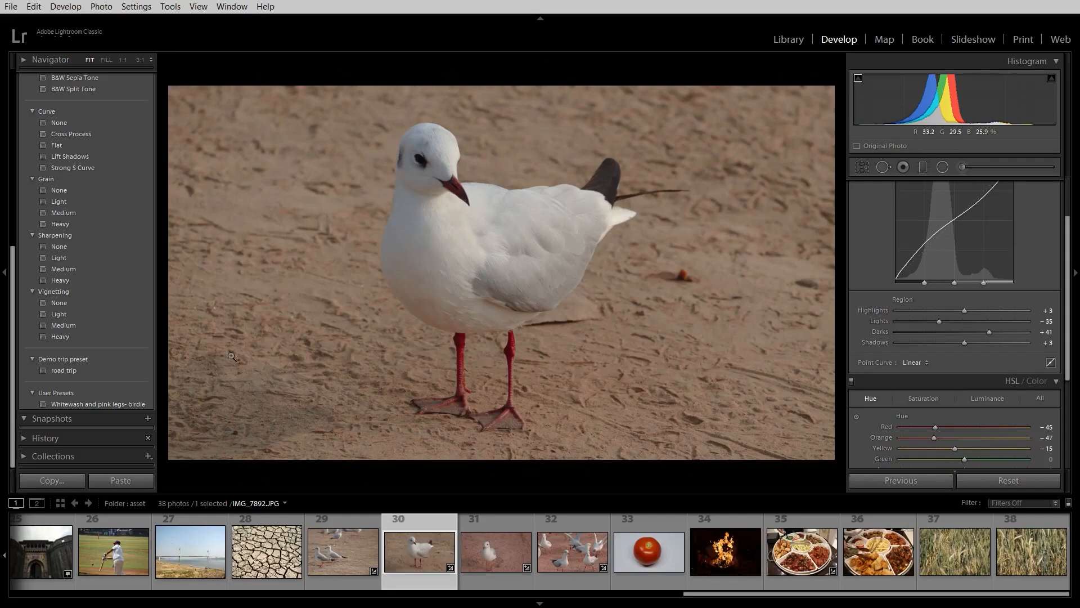
{"action": "right_click", "coordinate": [124, 405]}
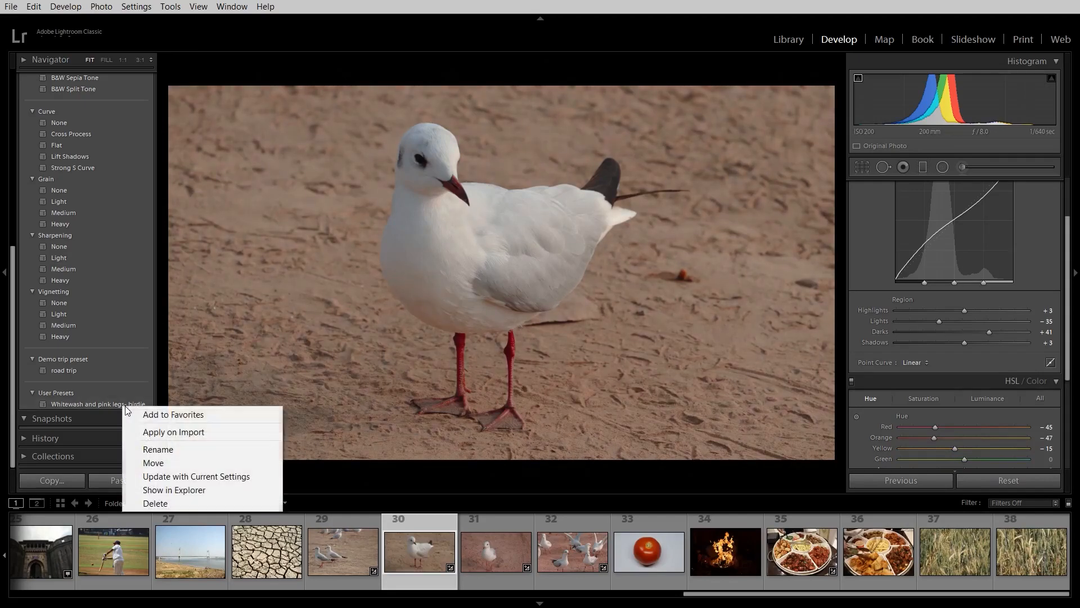
{"action": "left_click", "coordinate": [178, 476]}
{"action": "left_click", "coordinate": [634, 426]}
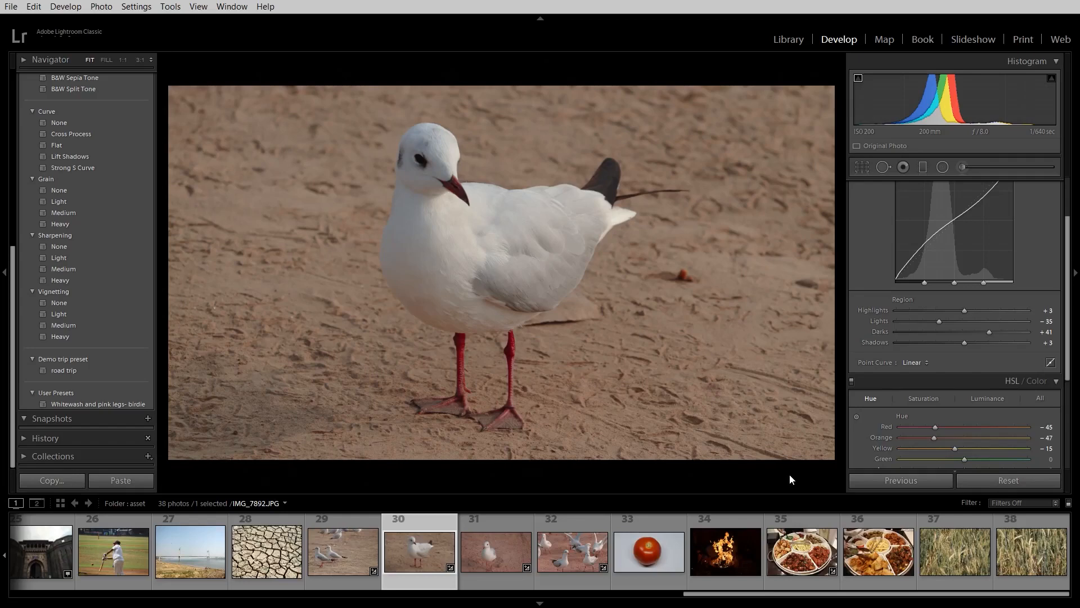
Step: Apply the updated "Whitewash and pink legs- birdie" preset to IMG_7883.JPG and inspect the front gull's legs at 1:1
{"action": "left_click", "coordinate": [348, 536]}
{"action": "left_click", "coordinate": [130, 401]}
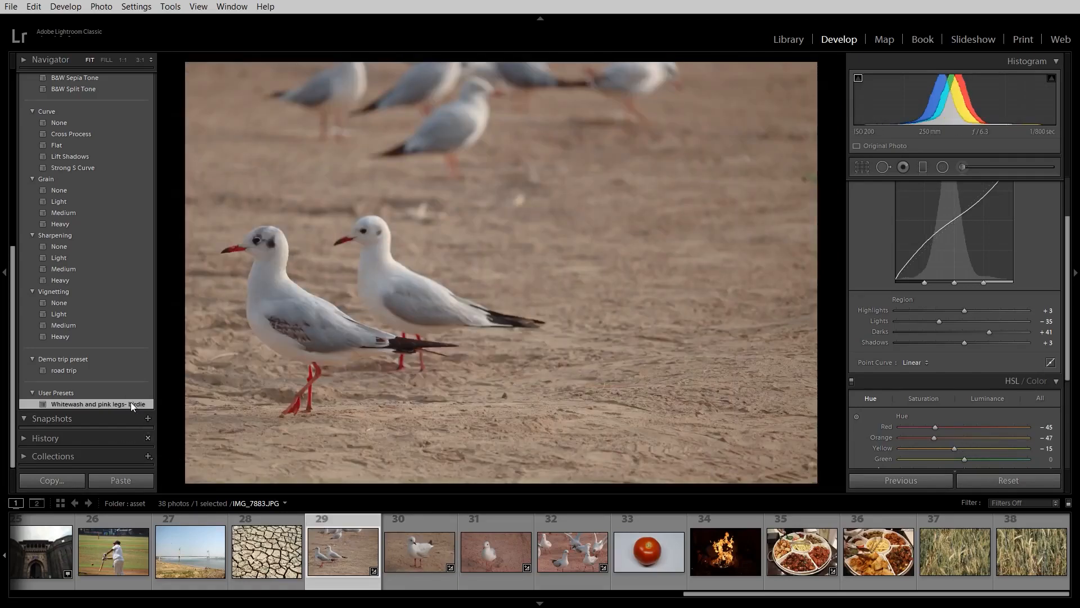
{"action": "left_click", "coordinate": [286, 411]}
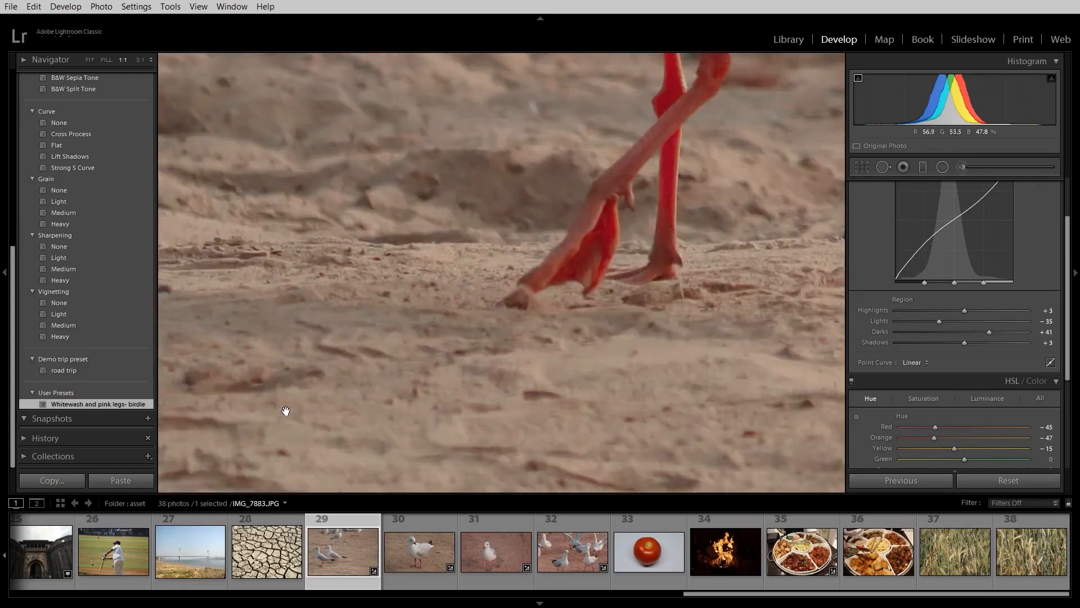
{"action": "left_click", "coordinate": [286, 411]}
{"action": "key", "text": "ctrl+minus"}
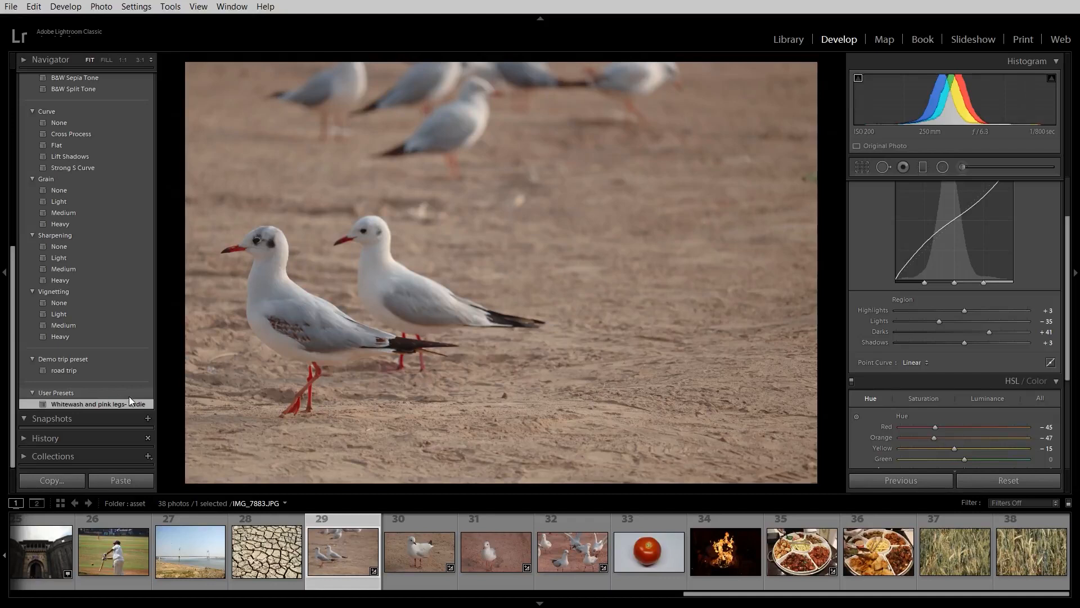
Step: Return to IMG_7892.JPG and expand its Basic adjustments
{"action": "left_click", "coordinate": [419, 544]}
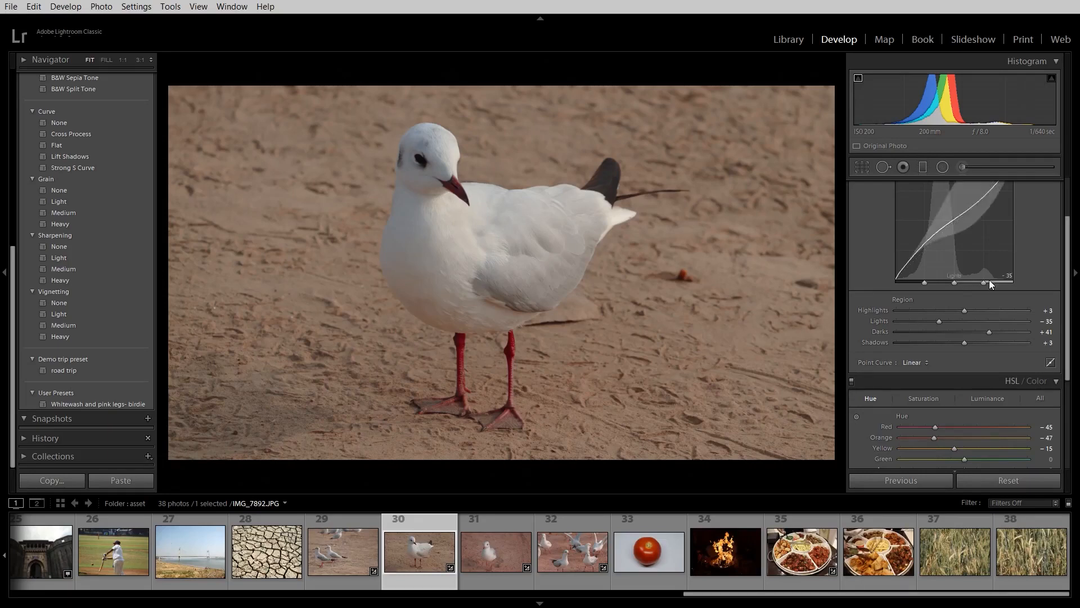
{"action": "left_click_drag", "start_coordinate": [1067, 250], "coordinate": [1074, 210]}
{"action": "left_click", "coordinate": [1055, 187]}
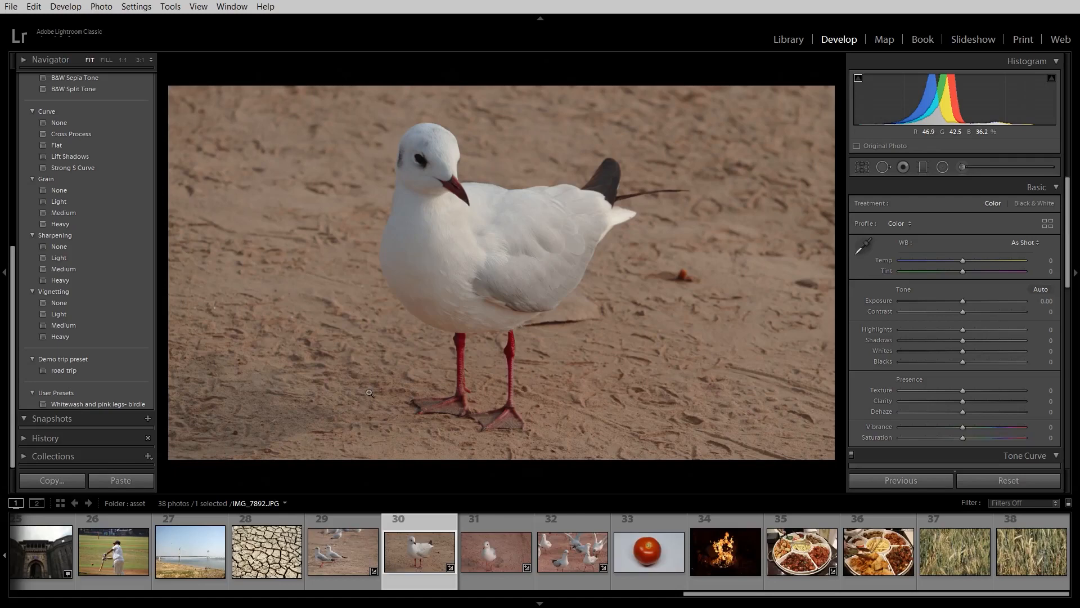
Step: Show the "Whitewash and pink legs- birdie" preset file in File Explorer, restore the window to a smaller size and minimize it
{"action": "right_click", "coordinate": [110, 408]}
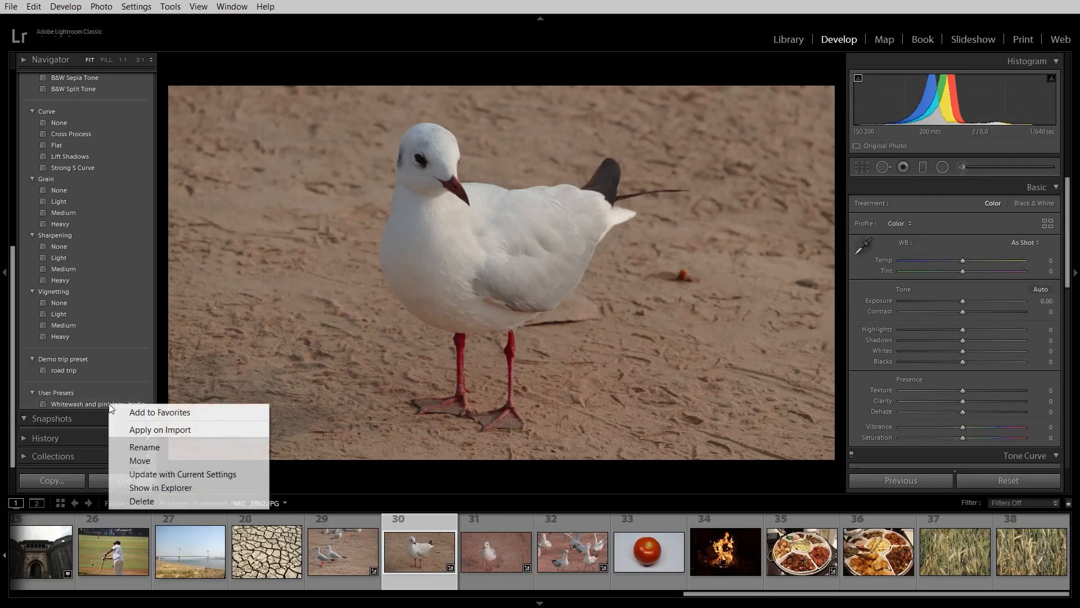
{"action": "left_click", "coordinate": [161, 487]}
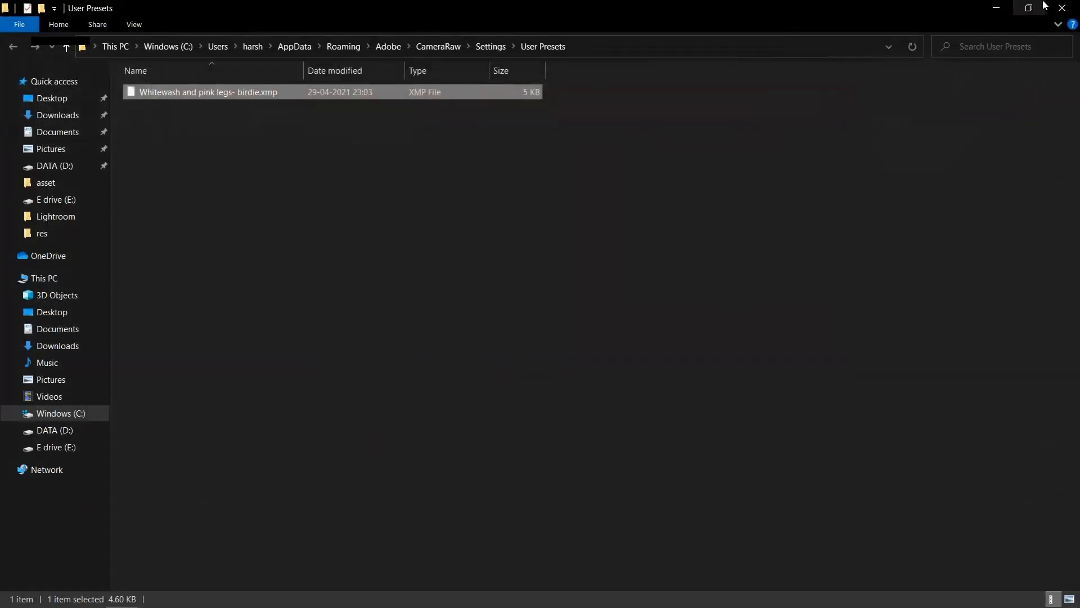
{"action": "left_click", "coordinate": [1029, 6]}
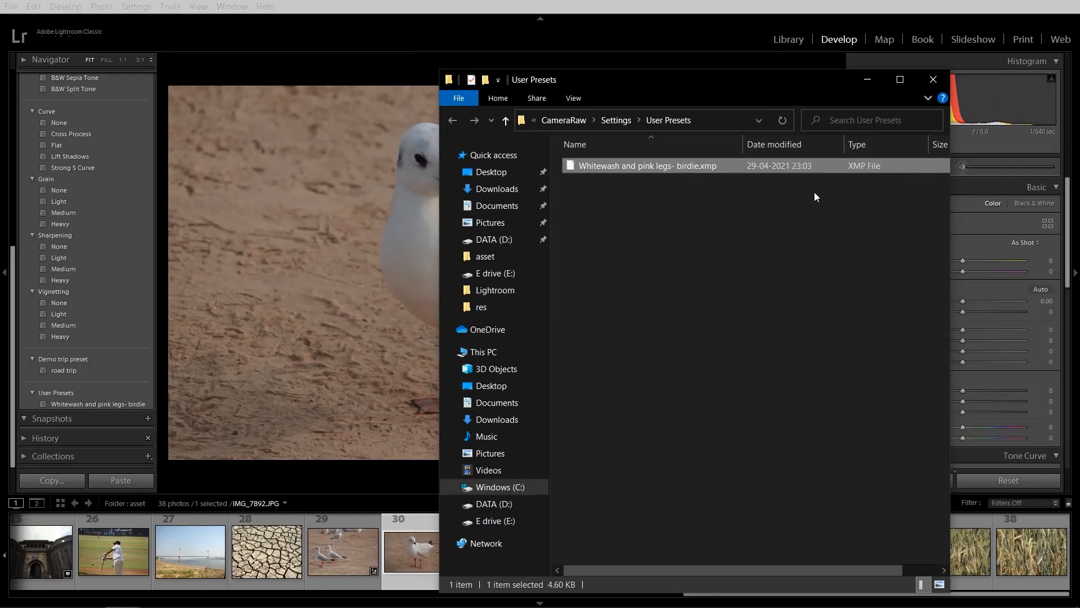
{"action": "left_click", "coordinate": [865, 79]}
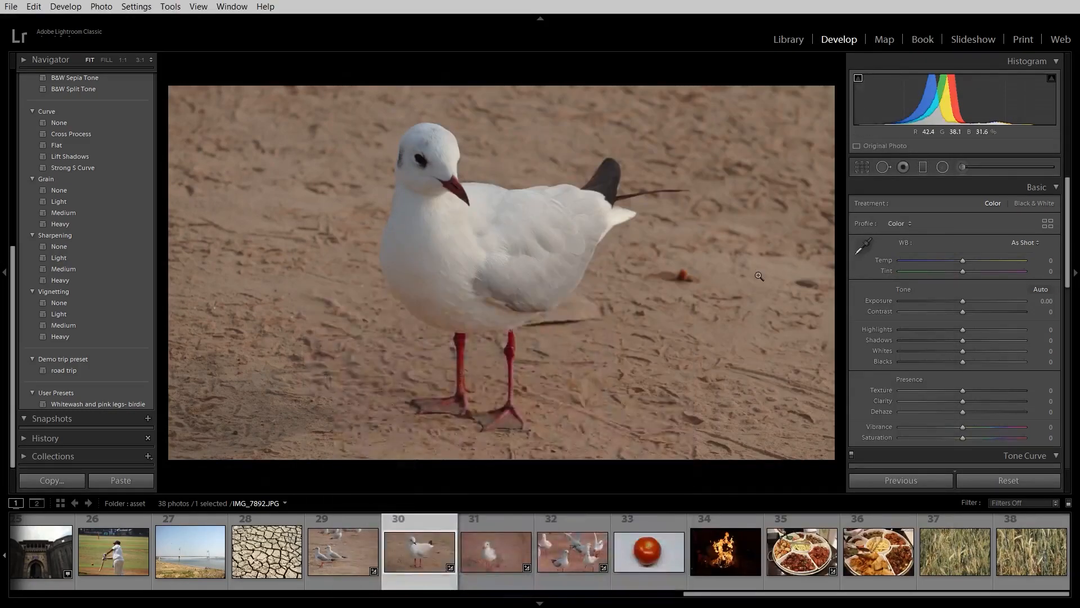